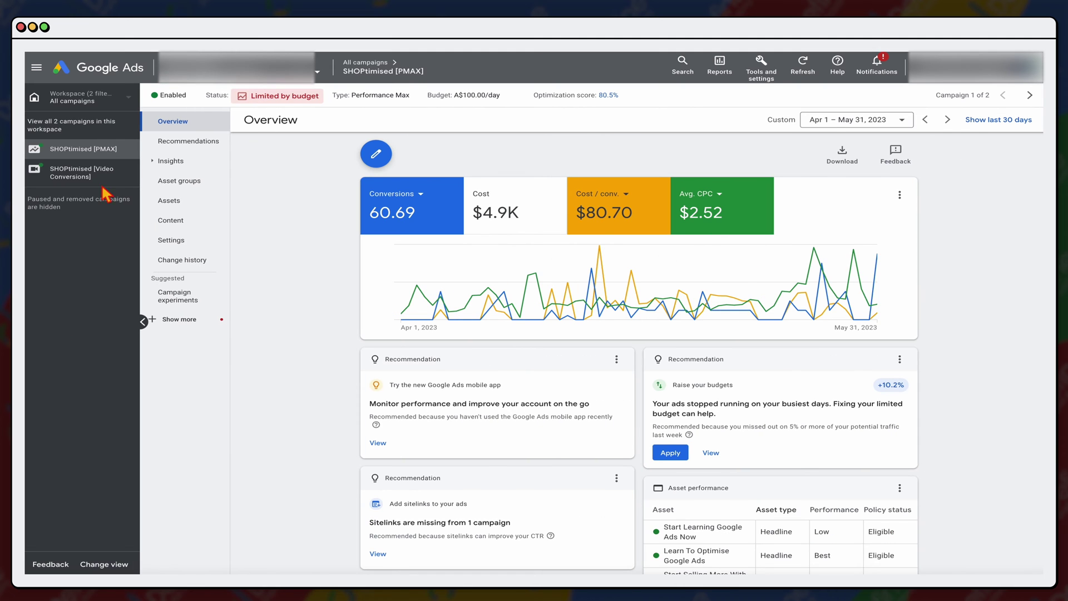
Collapse the campaign list panel to show the SHOPtimised [PMAX] Insights overview
{"action": "left_click", "coordinate": [153, 329]}
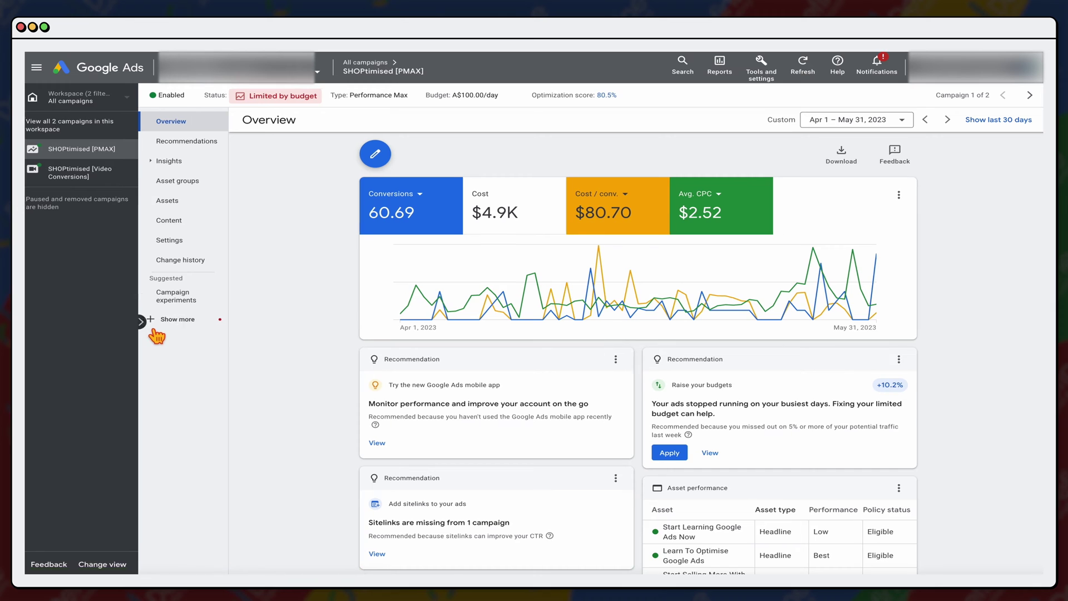
Open Insights and scroll to the Consumer spotlight search-term categories, highlighting its heading
{"action": "left_click", "coordinate": [40, 161]}
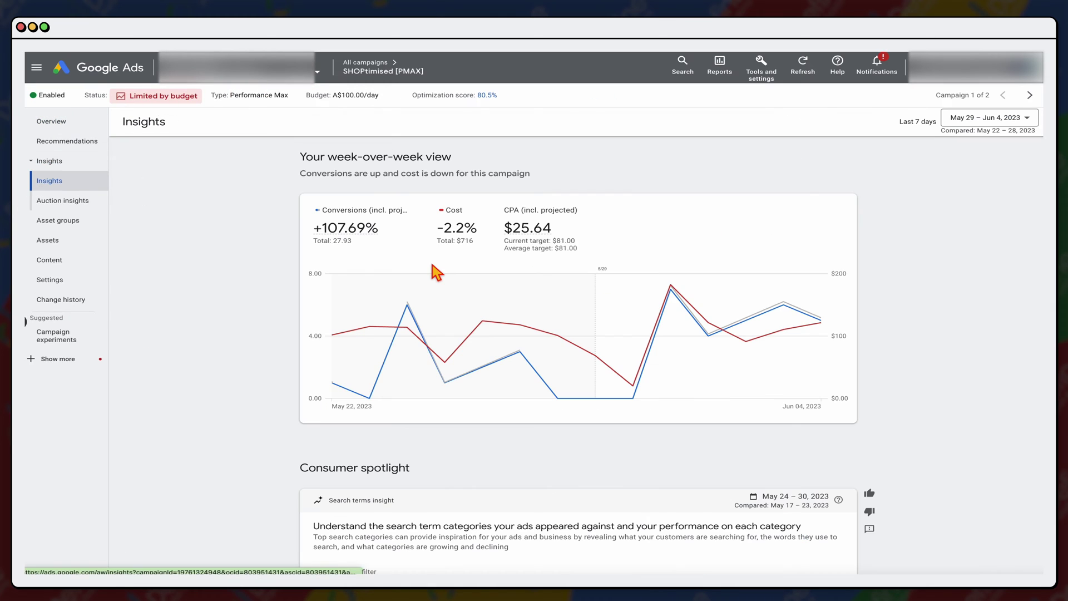
{"action": "scroll", "coordinate": [440, 263], "scroll_direction": "down", "scroll_amount": 3}
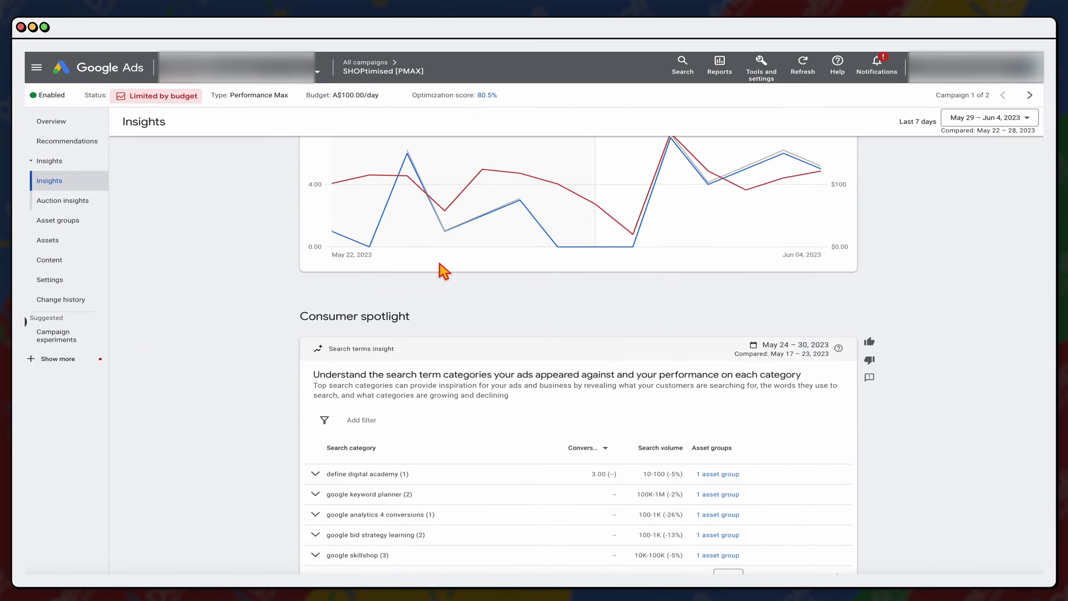
{"action": "scroll", "coordinate": [439, 263], "scroll_direction": "down", "scroll_amount": 2}
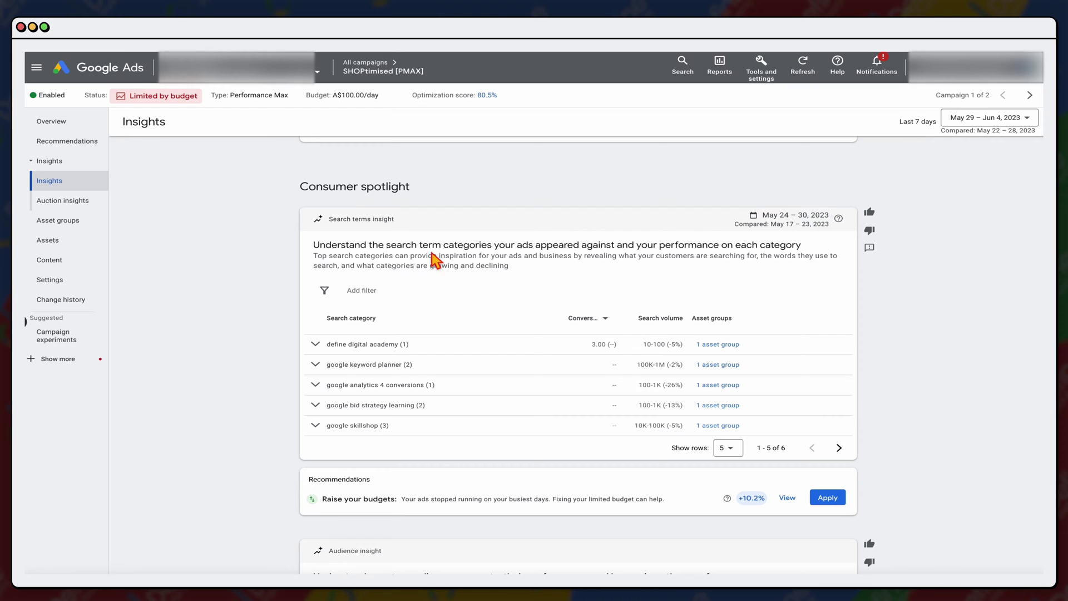
{"action": "left_click_drag", "start_coordinate": [312, 189], "coordinate": [459, 197]}
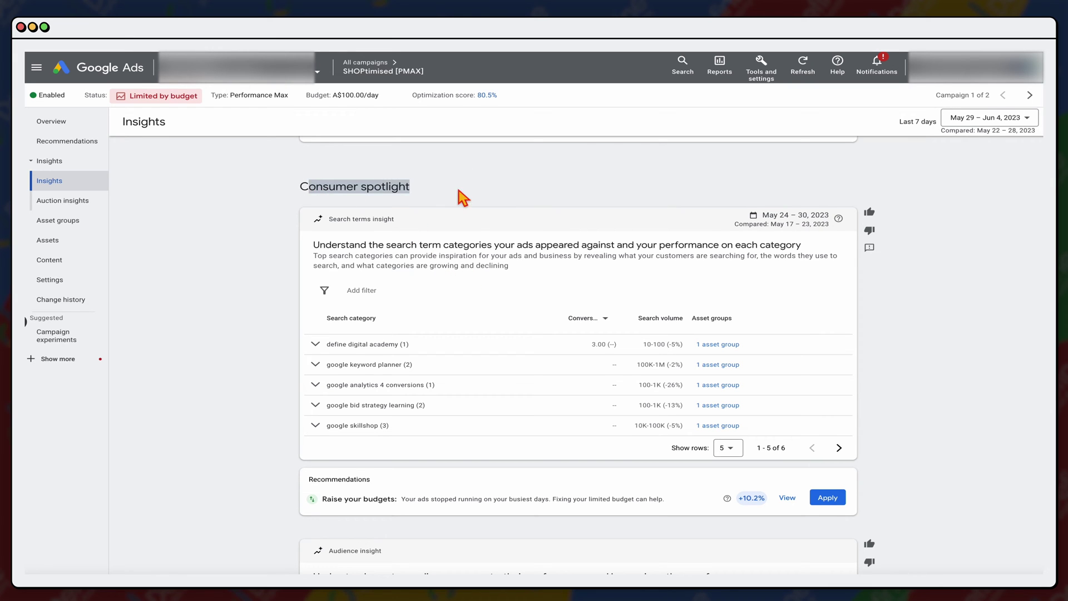
{"action": "left_click", "coordinate": [255, 240]}
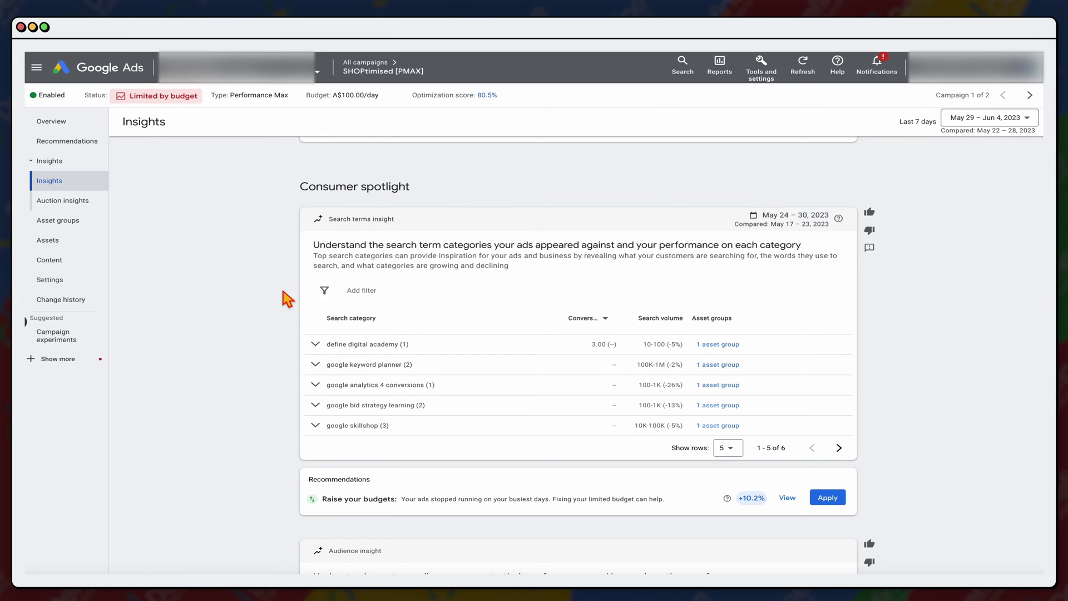
{"action": "scroll", "coordinate": [287, 301], "scroll_direction": "down", "scroll_amount": 5}
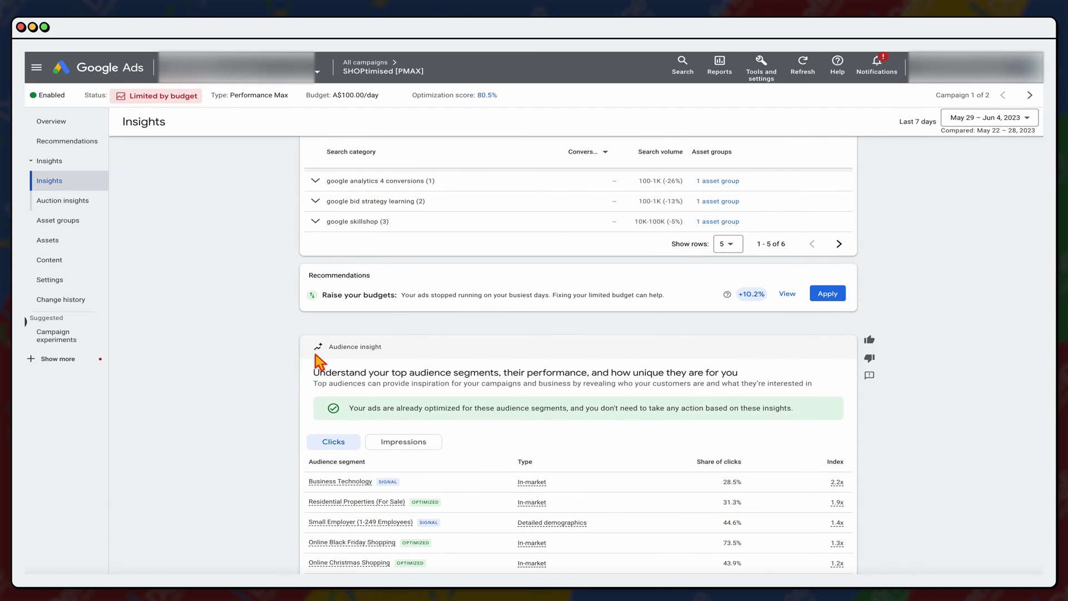
{"action": "scroll", "coordinate": [321, 360], "scroll_direction": "up", "scroll_amount": 5}
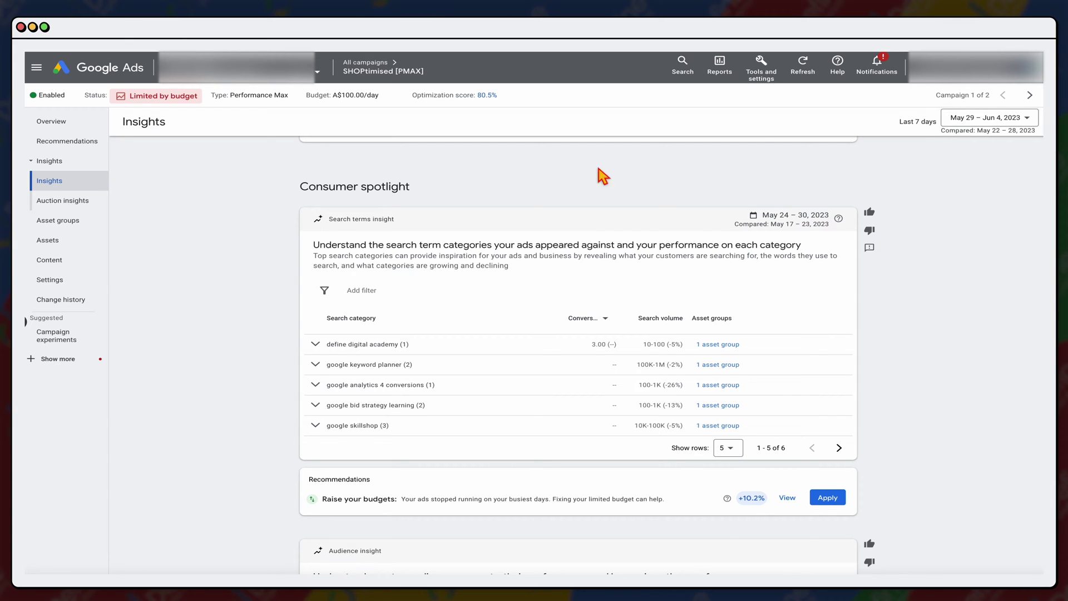
Set the Insights date range to Last 28 days and show 10 rows per page
{"action": "left_click", "coordinate": [1018, 117]}
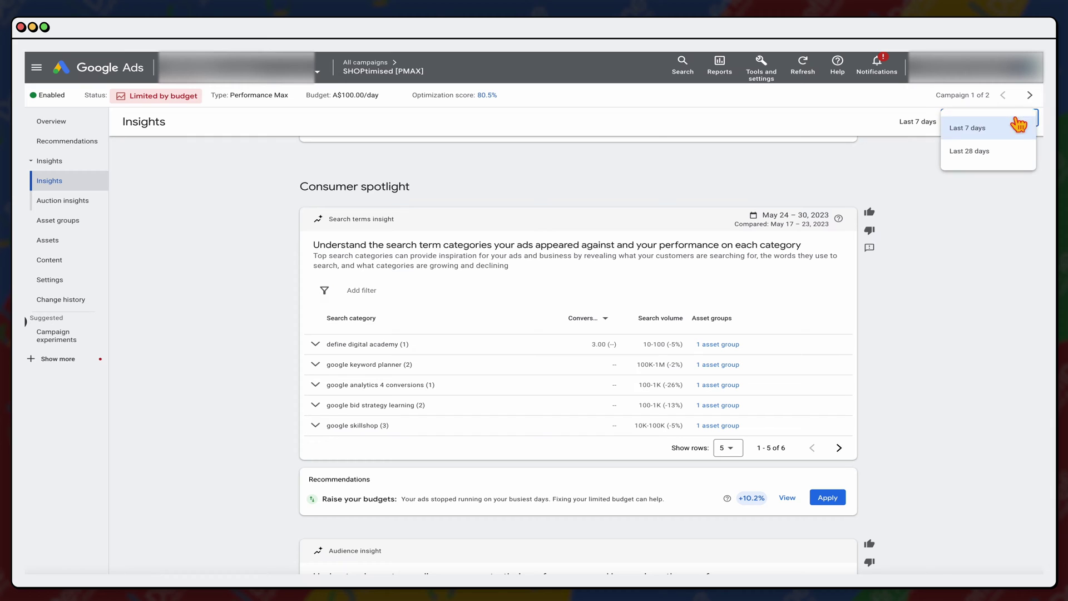
{"action": "left_click", "coordinate": [976, 164]}
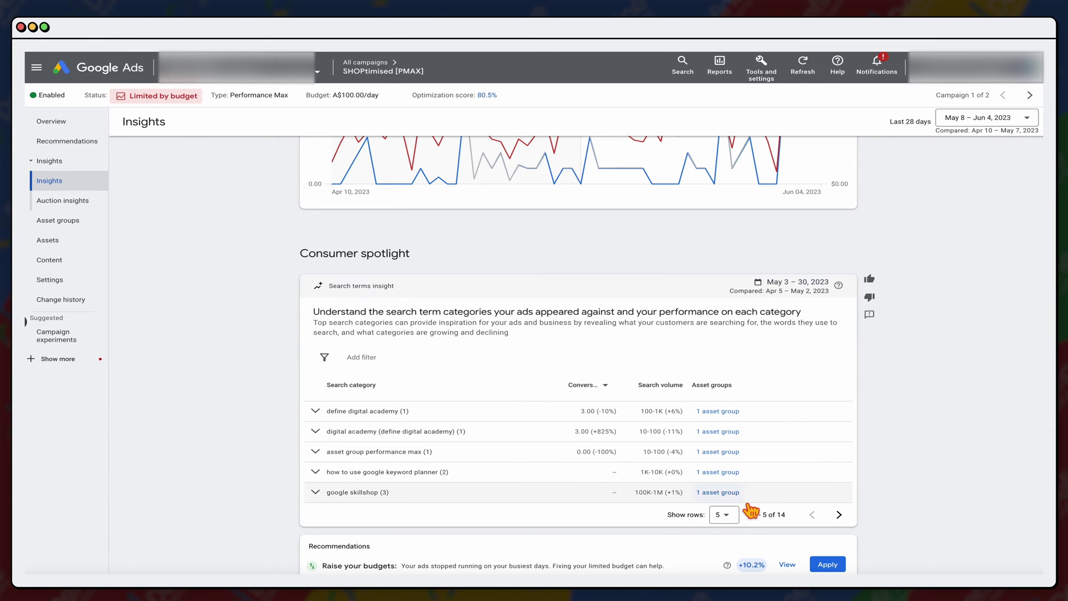
{"action": "left_click", "coordinate": [729, 515]}
{"action": "left_click", "coordinate": [736, 491]}
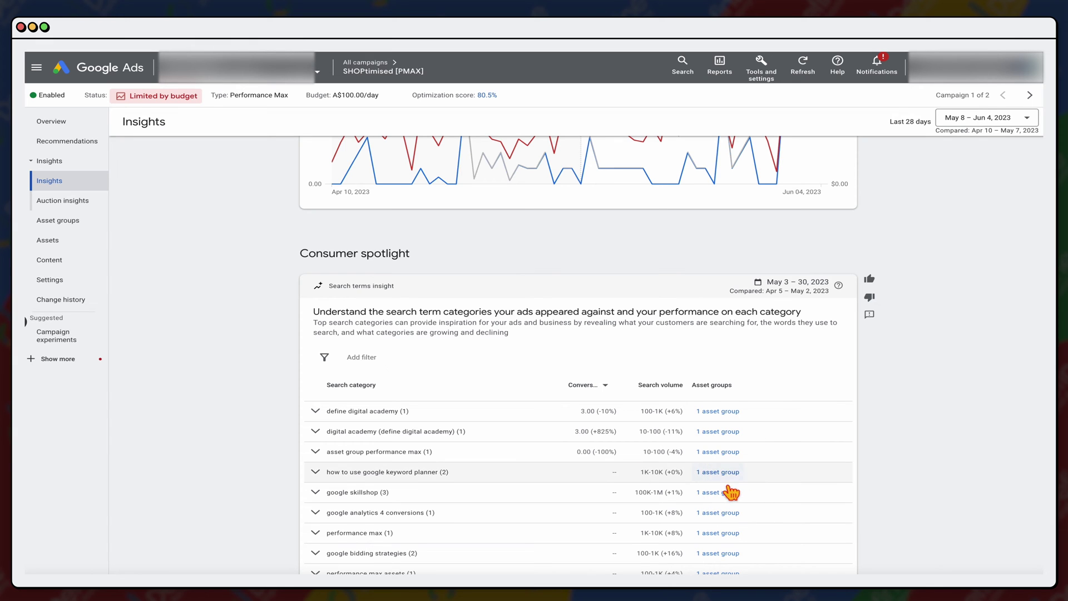
Expand the define digital academy category and view its search-term details
{"action": "scroll", "coordinate": [535, 457], "scroll_direction": "down", "scroll_amount": 2}
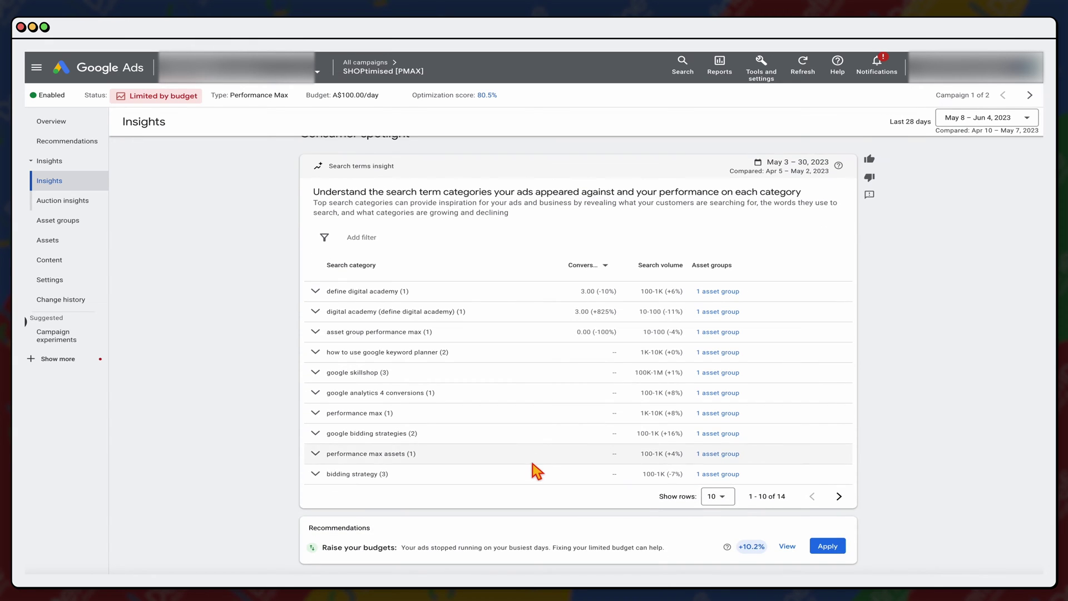
{"action": "left_click", "coordinate": [320, 294]}
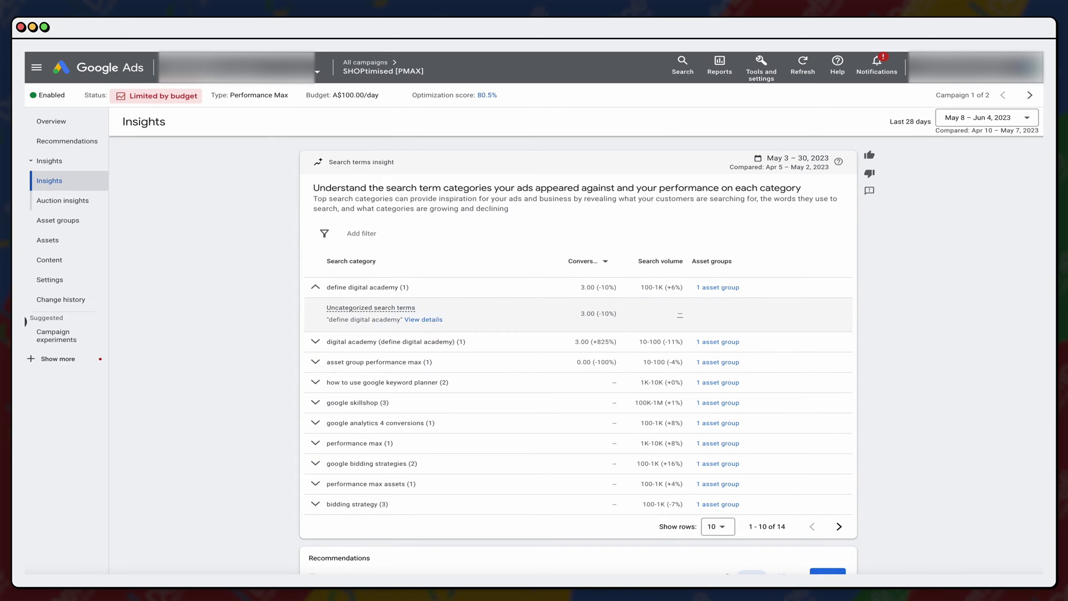
{"action": "left_click", "coordinate": [428, 321]}
Close the details panel and switch the category table's metric to Clicks
{"action": "left_click", "coordinate": [243, 67]}
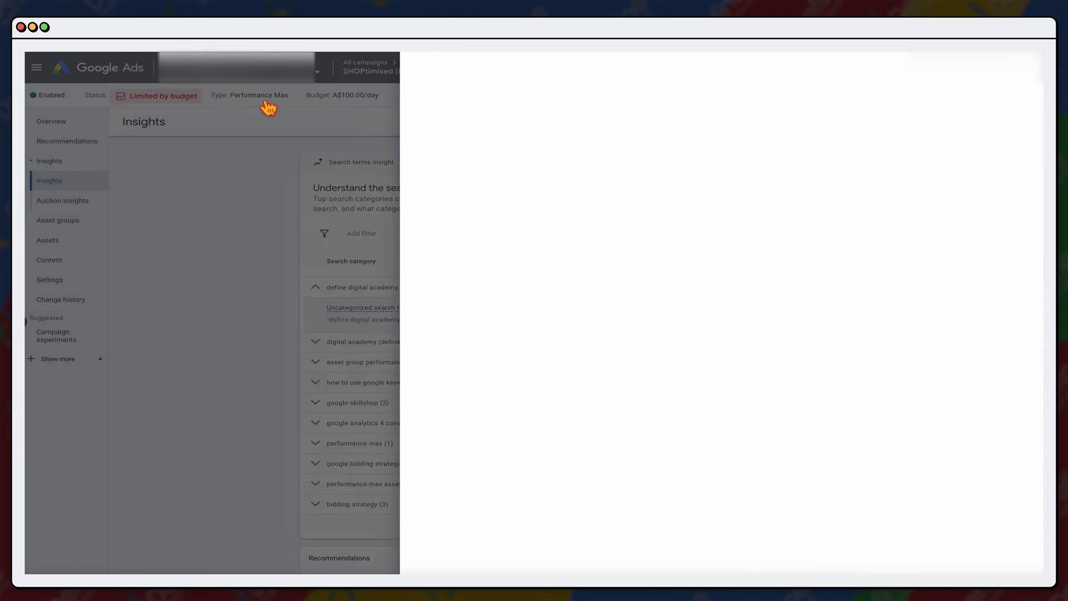
{"action": "left_click", "coordinate": [599, 275]}
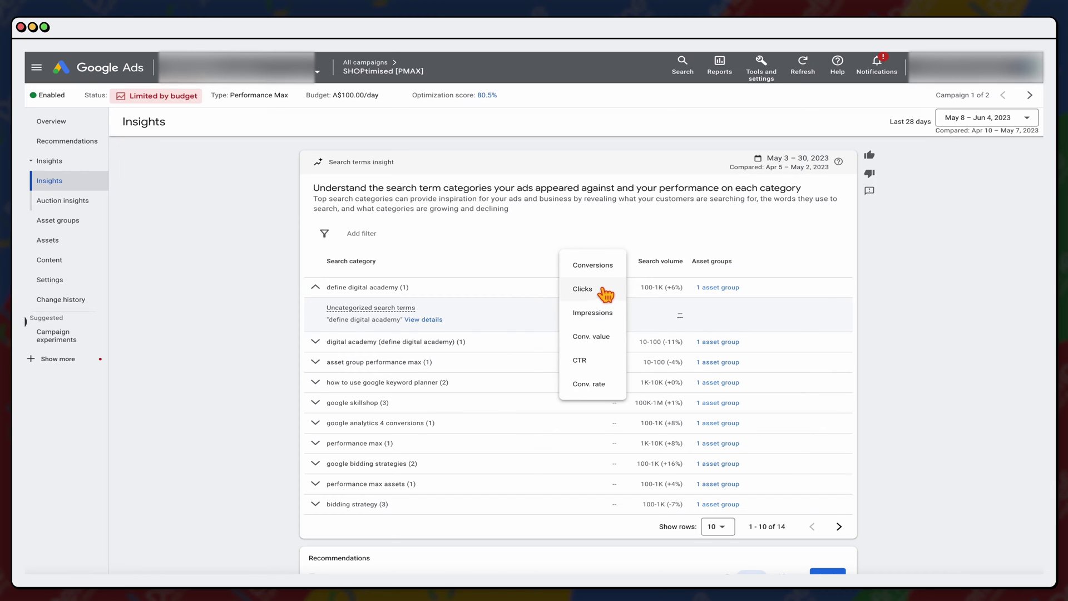
{"action": "left_click", "coordinate": [582, 288]}
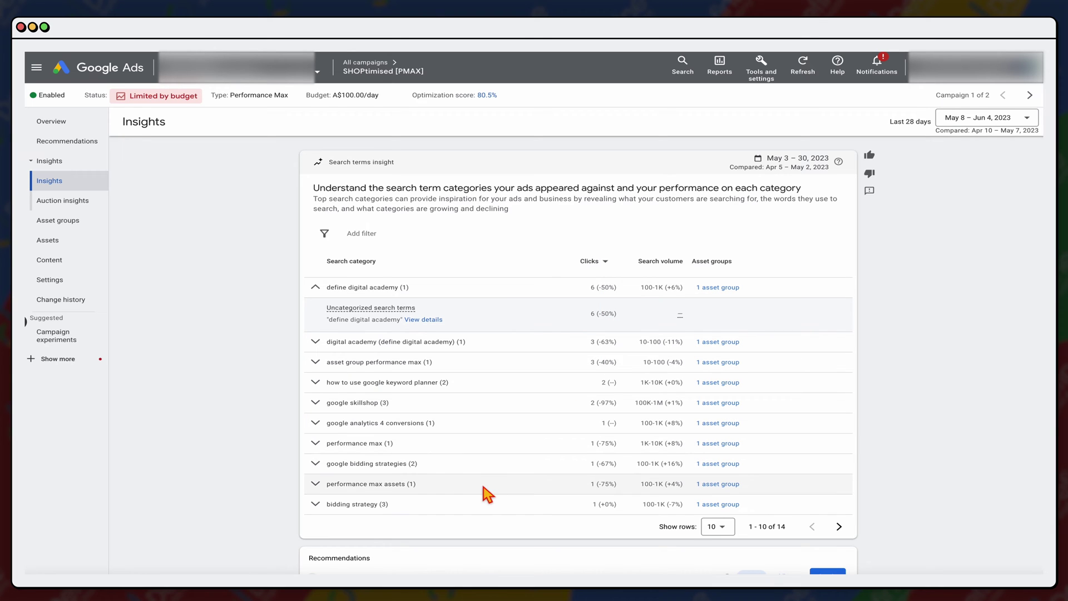
Expand google skillshop, review its search terms, then bring up opening options for Asset groups
{"action": "left_click", "coordinate": [315, 402]}
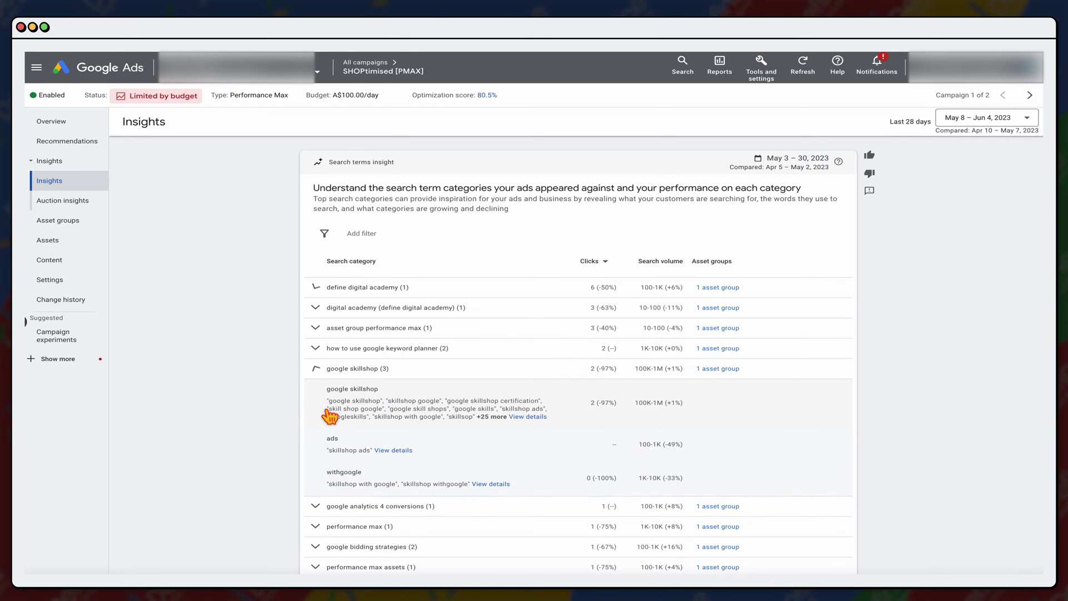
{"action": "left_click", "coordinate": [528, 418]}
{"action": "left_click_drag", "start_coordinate": [445, 203], "coordinate": [384, 201]}
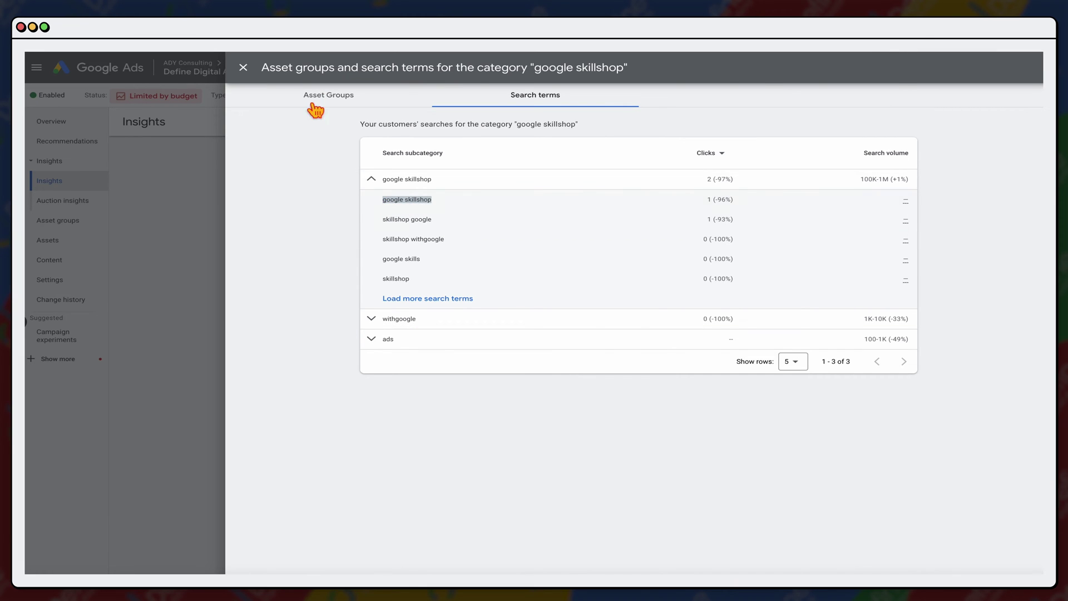
{"action": "key", "text": "Escape"}
{"action": "right_click", "coordinate": [68, 219]}
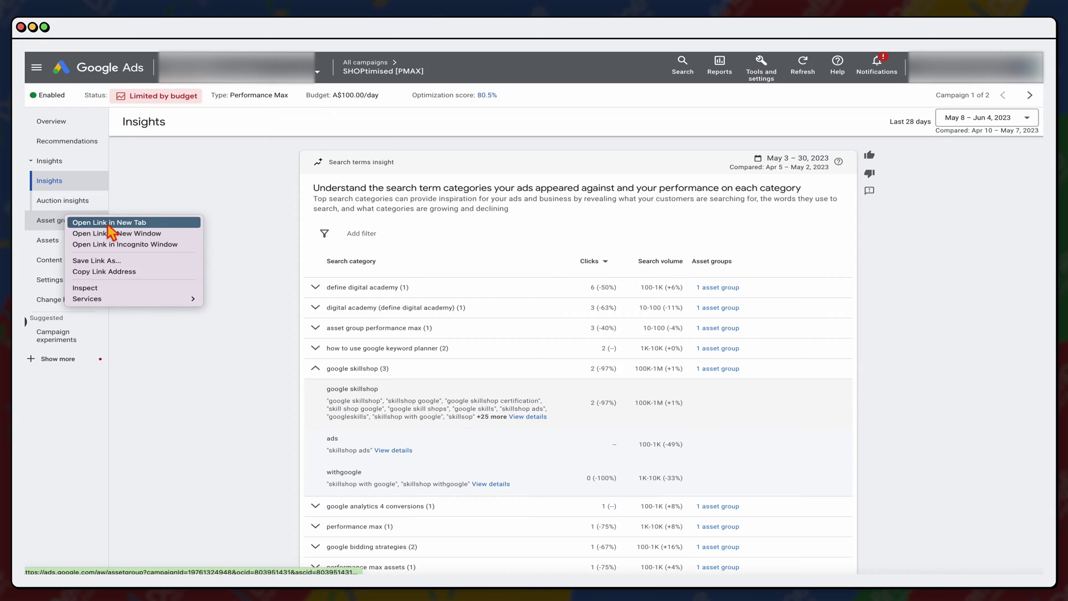
{"action": "left_click", "coordinate": [109, 223]}
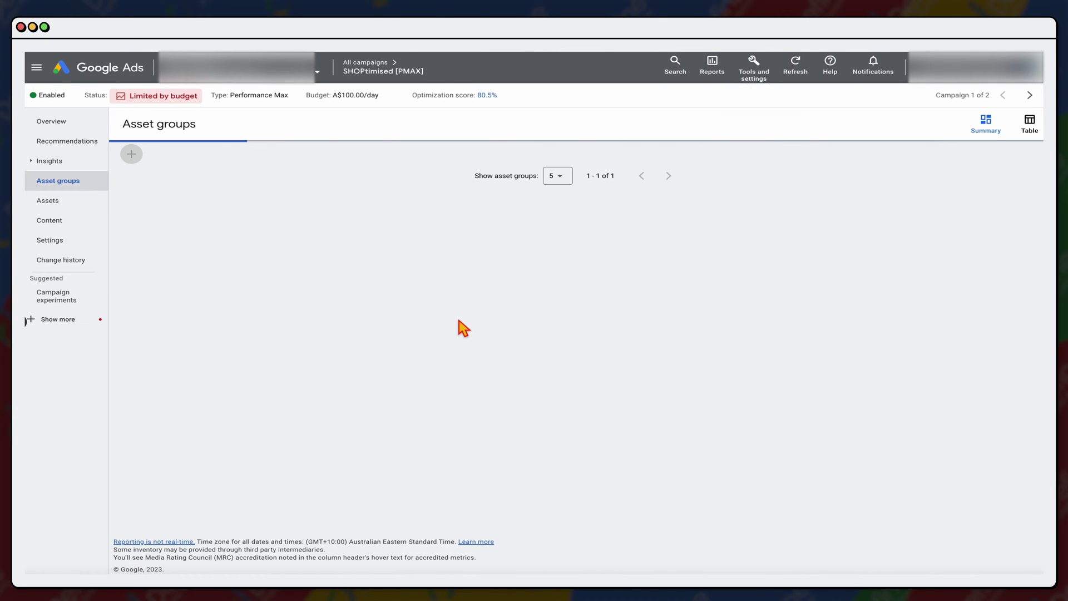
{"action": "left_click", "coordinate": [749, 210]}
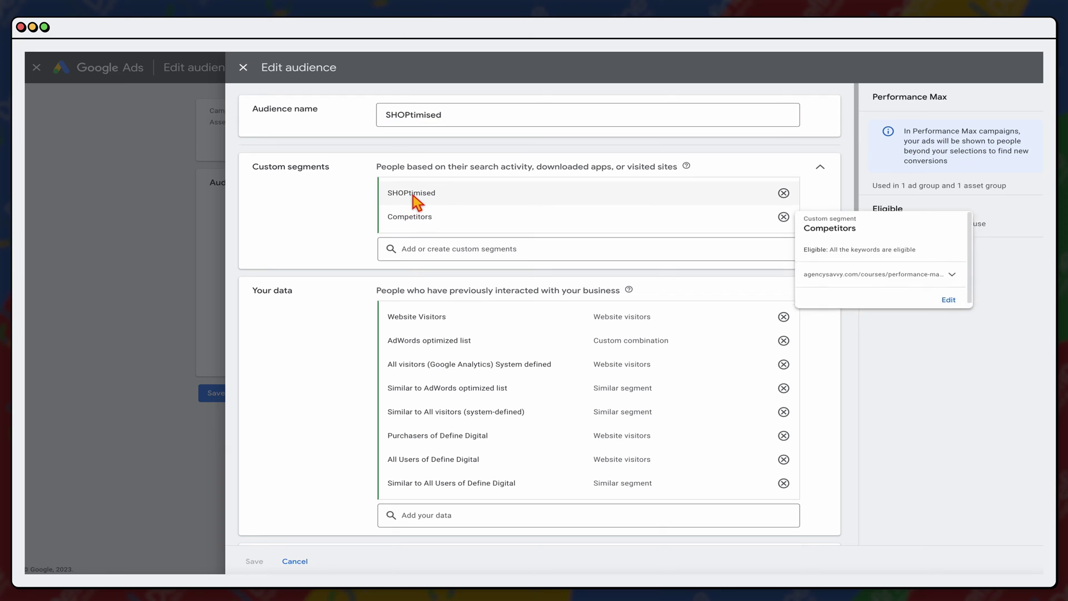
{"action": "mouse_move", "coordinate": [413, 195]}
{"action": "left_click", "coordinate": [948, 278]}
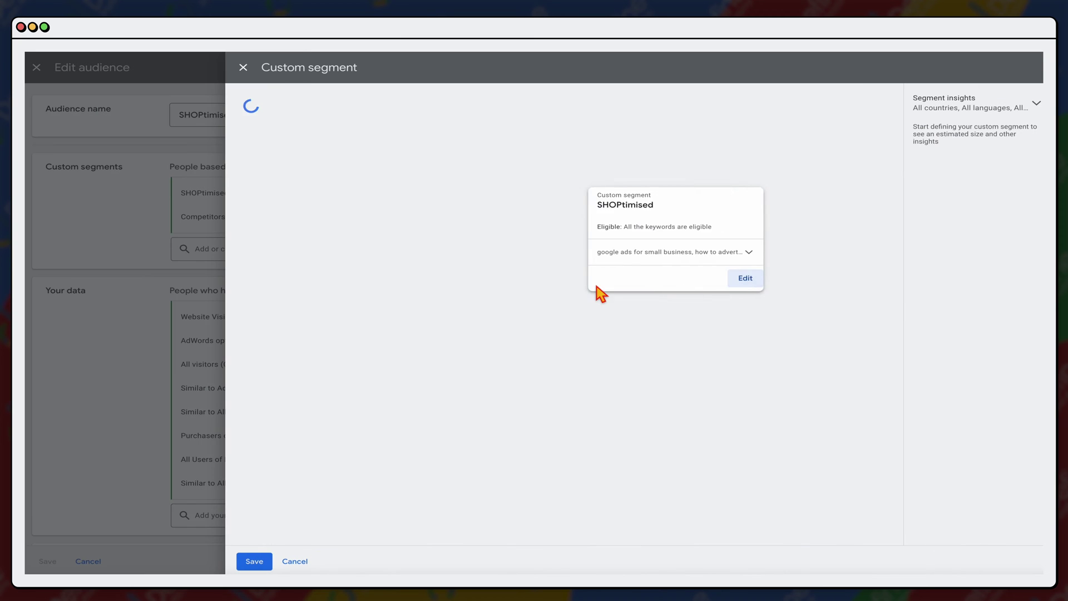
{"action": "left_click", "coordinate": [332, 395]}
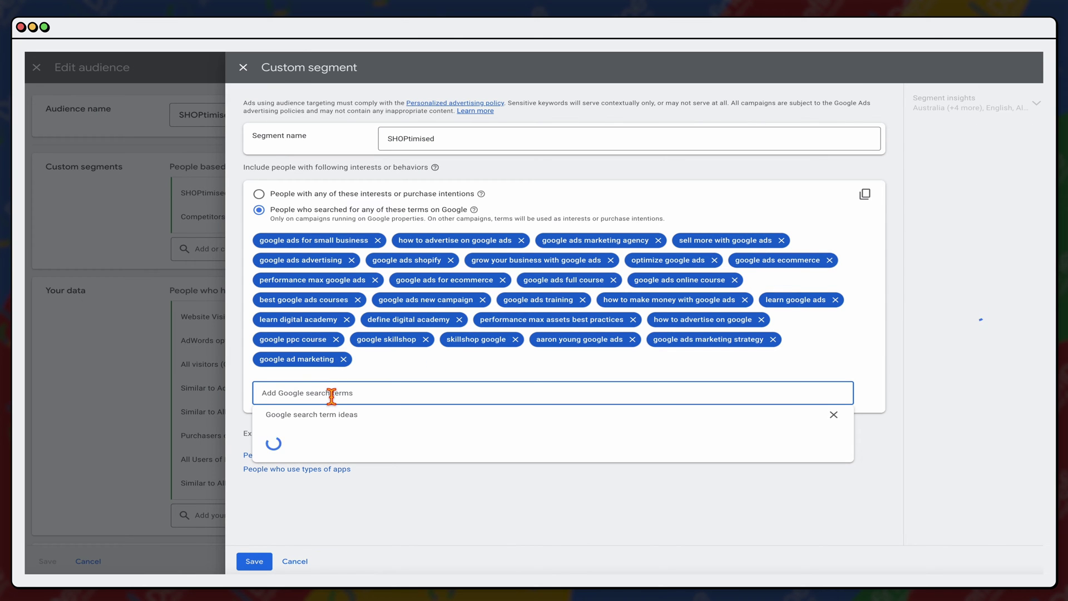
{"action": "left_click", "coordinate": [243, 67]}
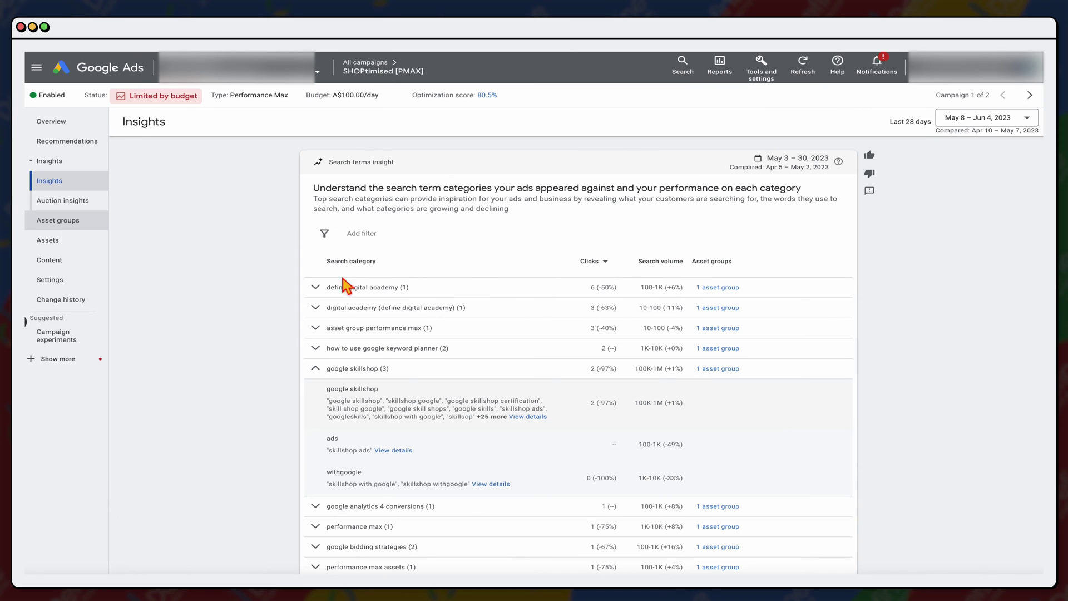
Collapse google skillshop and show all six audience segments in the table
{"action": "left_click", "coordinate": [326, 368]}
{"action": "scroll", "coordinate": [325, 374], "scroll_direction": "down", "scroll_amount": 3}
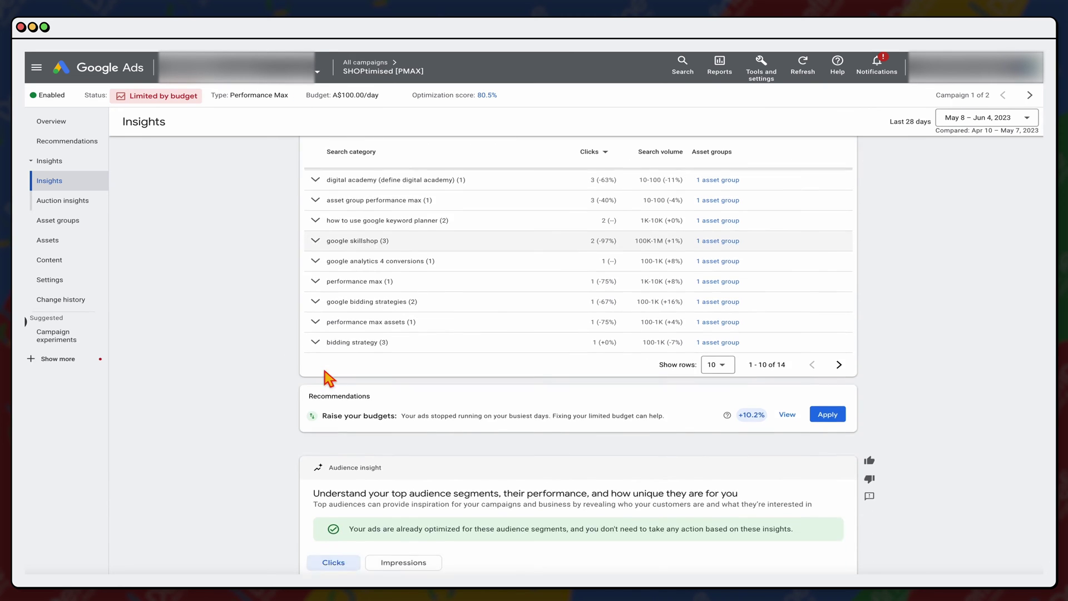
{"action": "scroll", "coordinate": [328, 378], "scroll_direction": "down", "scroll_amount": 3}
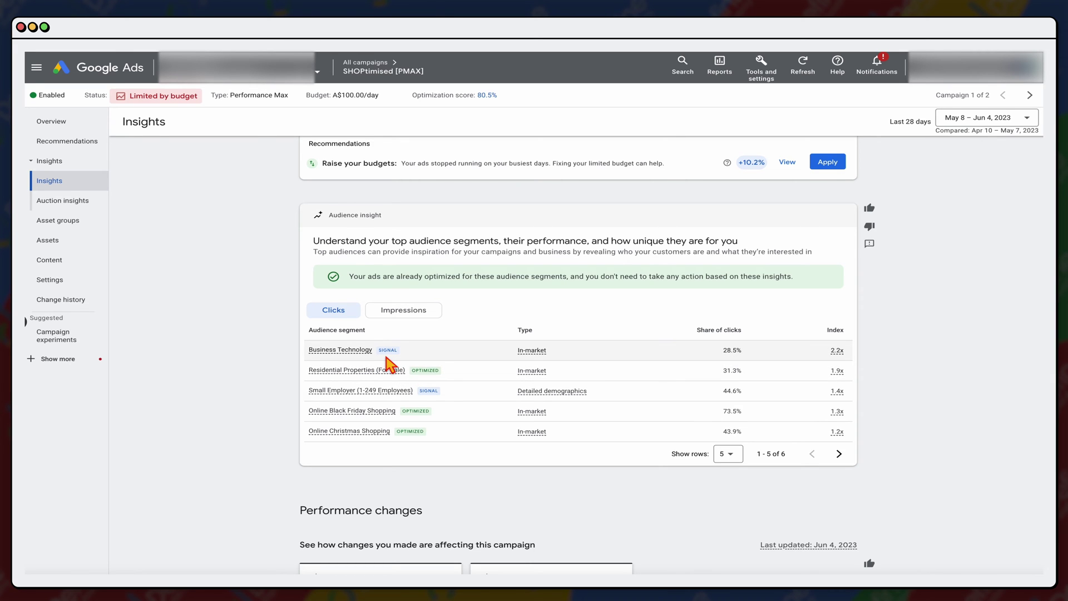
{"action": "mouse_move", "coordinate": [389, 357]}
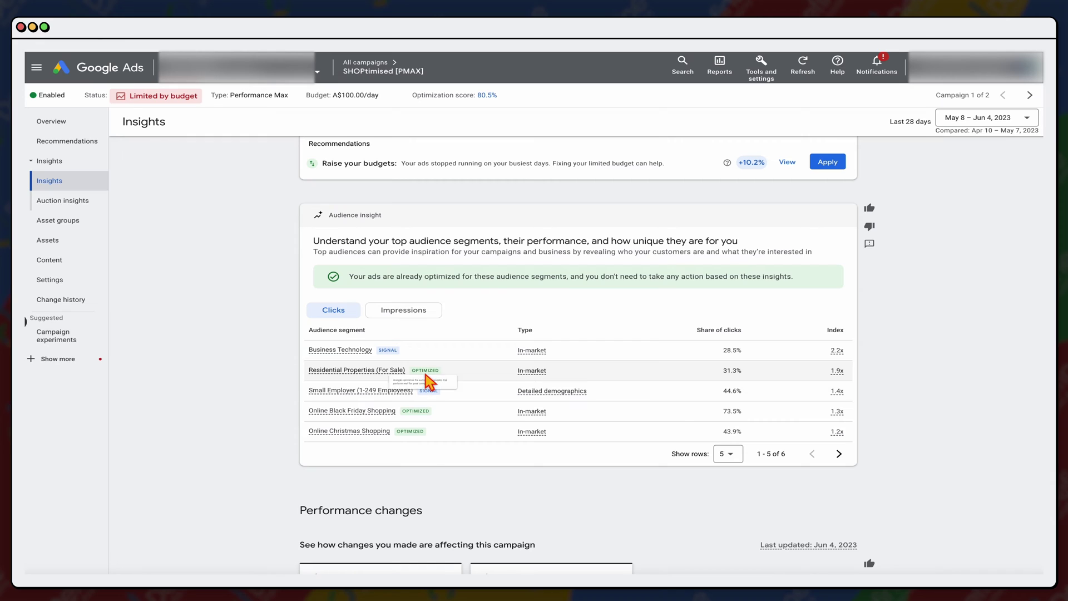
{"action": "mouse_move", "coordinate": [427, 374]}
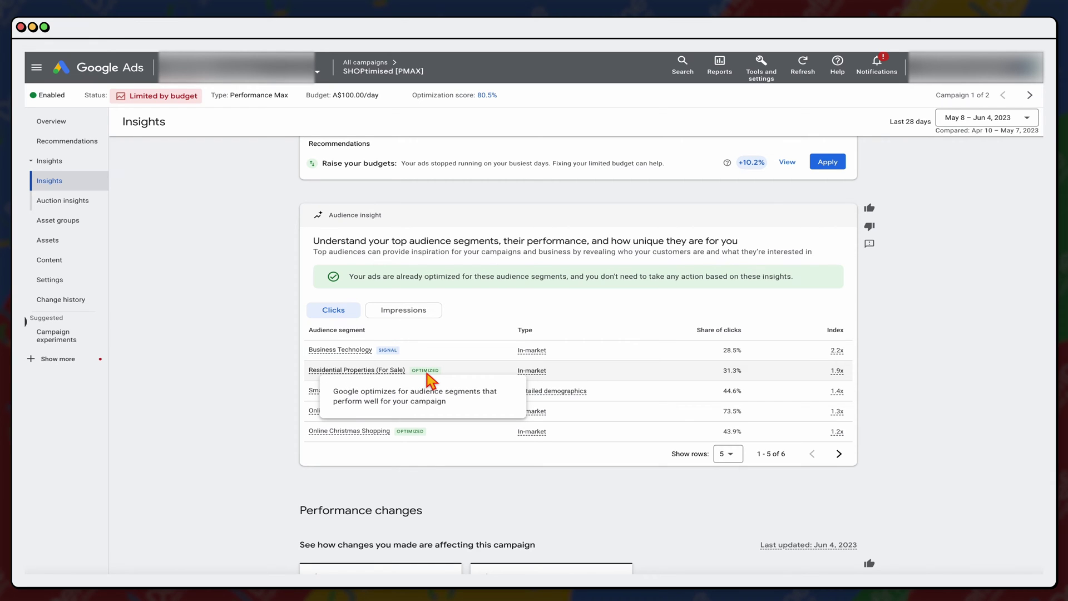
{"action": "left_click", "coordinate": [723, 454]}
{"action": "left_click", "coordinate": [729, 493]}
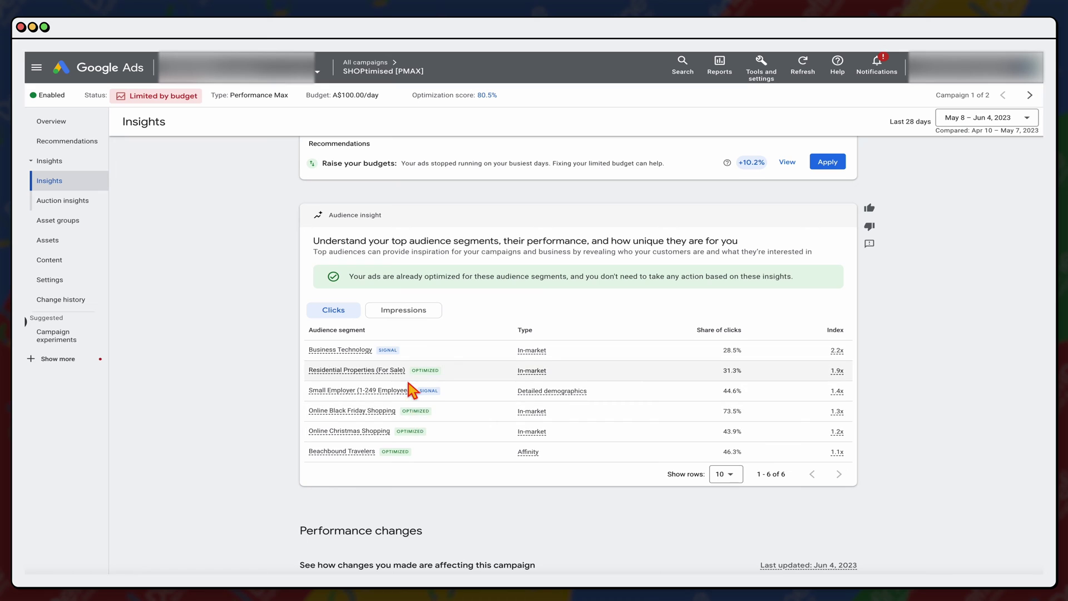
Copy the Online Black Friday Shopping segment name
{"action": "mouse_move", "coordinate": [423, 371]}
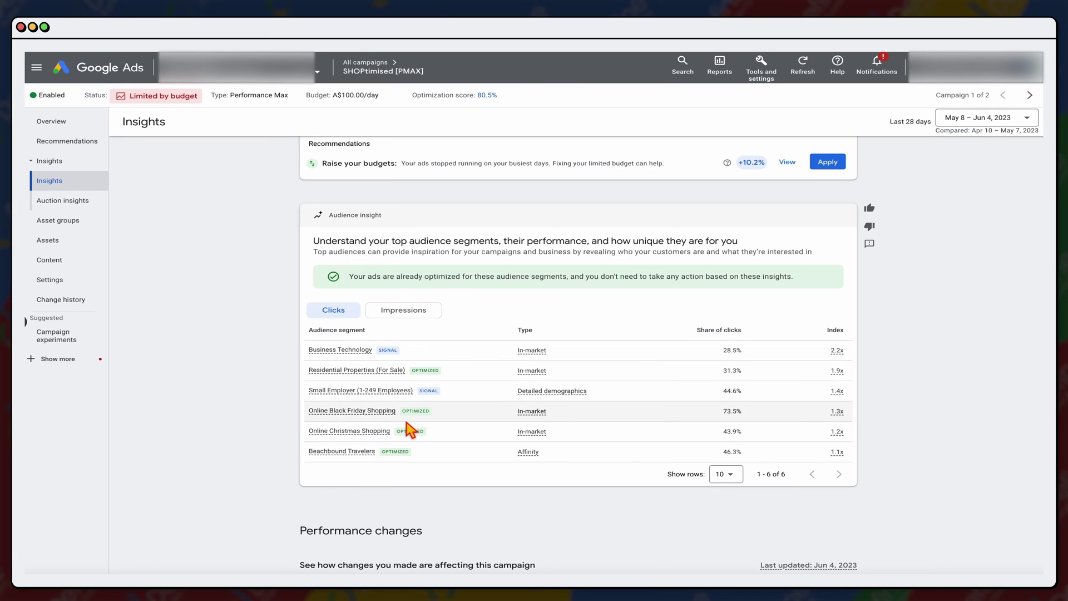
{"action": "mouse_move", "coordinate": [414, 413]}
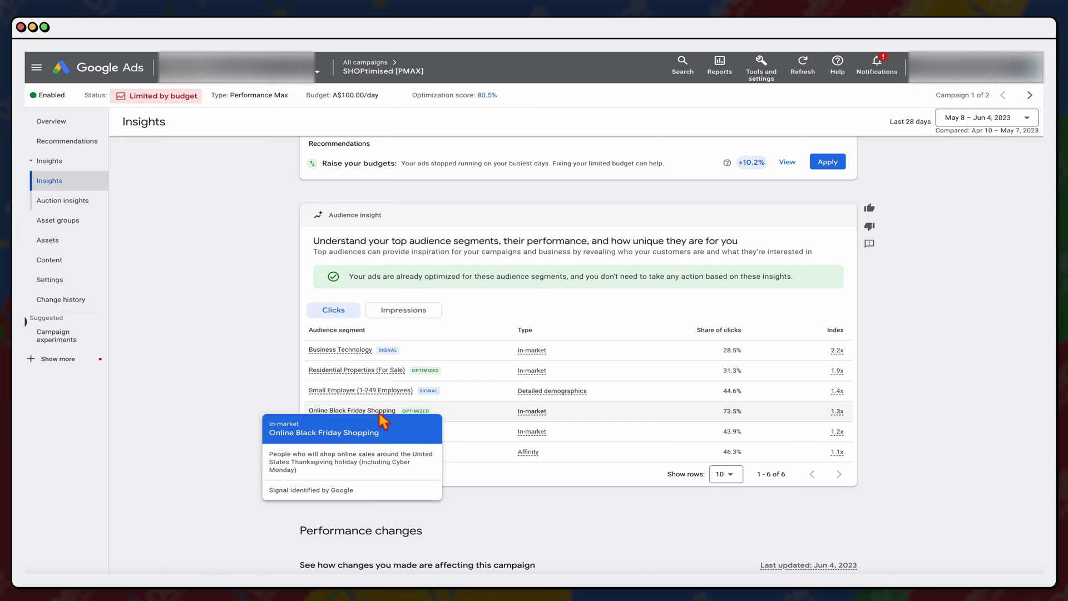
{"action": "left_click_drag", "start_coordinate": [269, 434], "coordinate": [272, 435]}
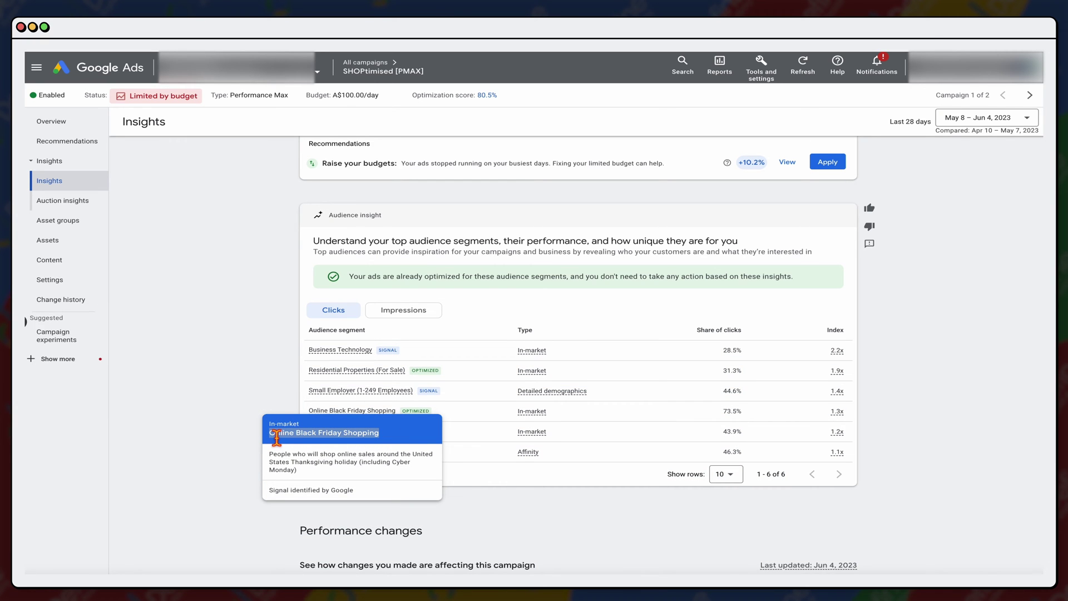
{"action": "right_click", "coordinate": [277, 431]}
{"action": "left_click", "coordinate": [304, 454]}
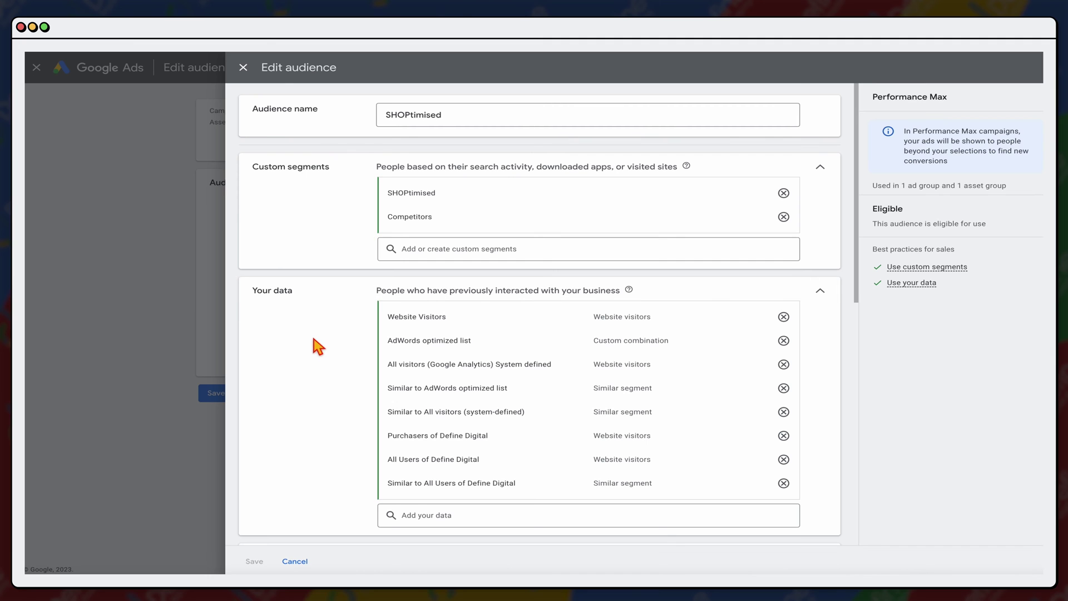
Search interests for 'Black Friday' and add the Online Black Friday Shopping segment
{"action": "scroll", "coordinate": [356, 511], "scroll_direction": "down", "scroll_amount": 2}
{"action": "scroll", "coordinate": [356, 508], "scroll_direction": "down", "scroll_amount": 8}
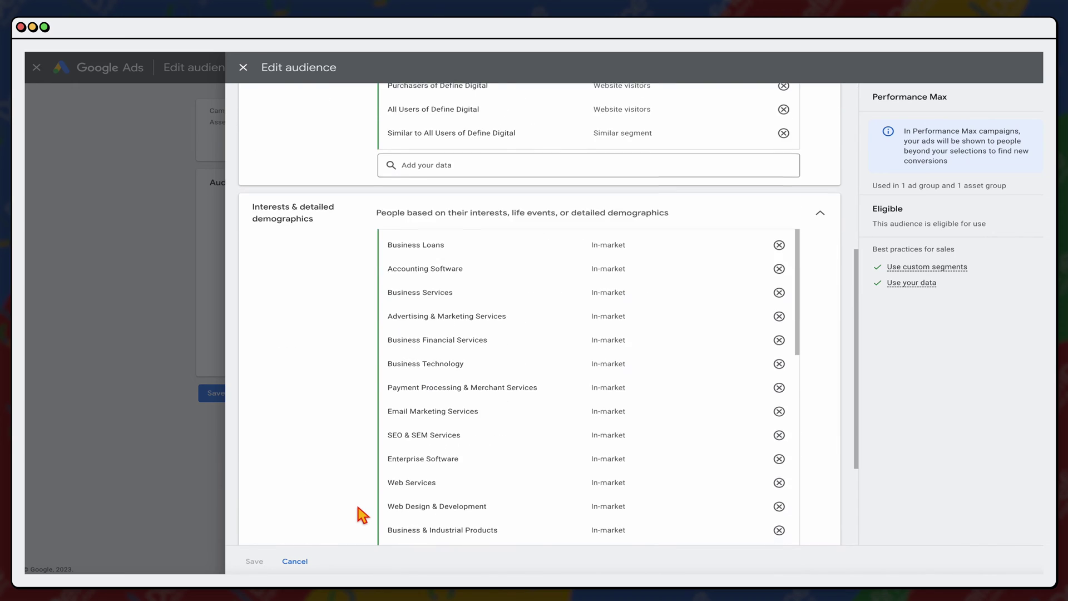
{"action": "left_click", "coordinate": [383, 508]}
{"action": "key", "text": "ctrl+v"}
{"action": "key", "text": "ctrl+a"}
{"action": "type", "text": "Black Friday"}
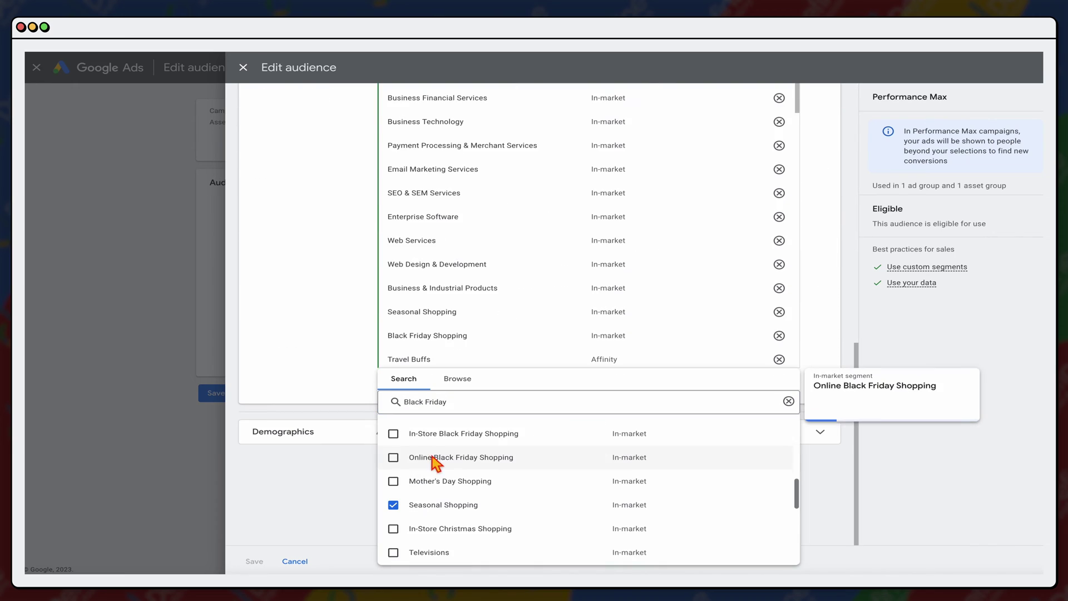
{"action": "left_click", "coordinate": [402, 464]}
{"action": "scroll", "coordinate": [417, 471], "scroll_direction": "up", "scroll_amount": 5}
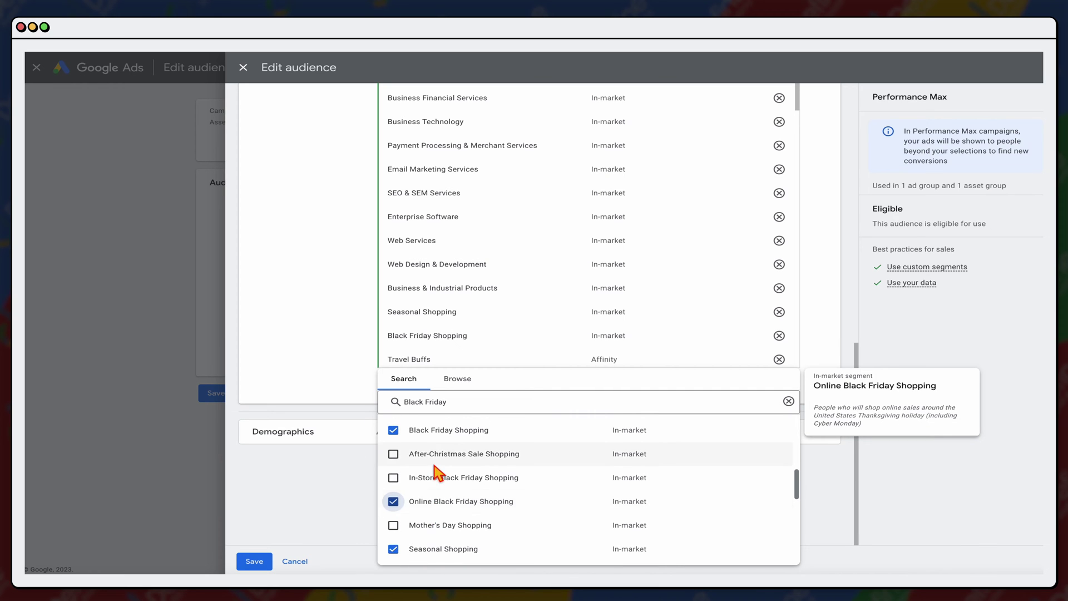
{"action": "scroll", "coordinate": [437, 473], "scroll_direction": "up", "scroll_amount": 3}
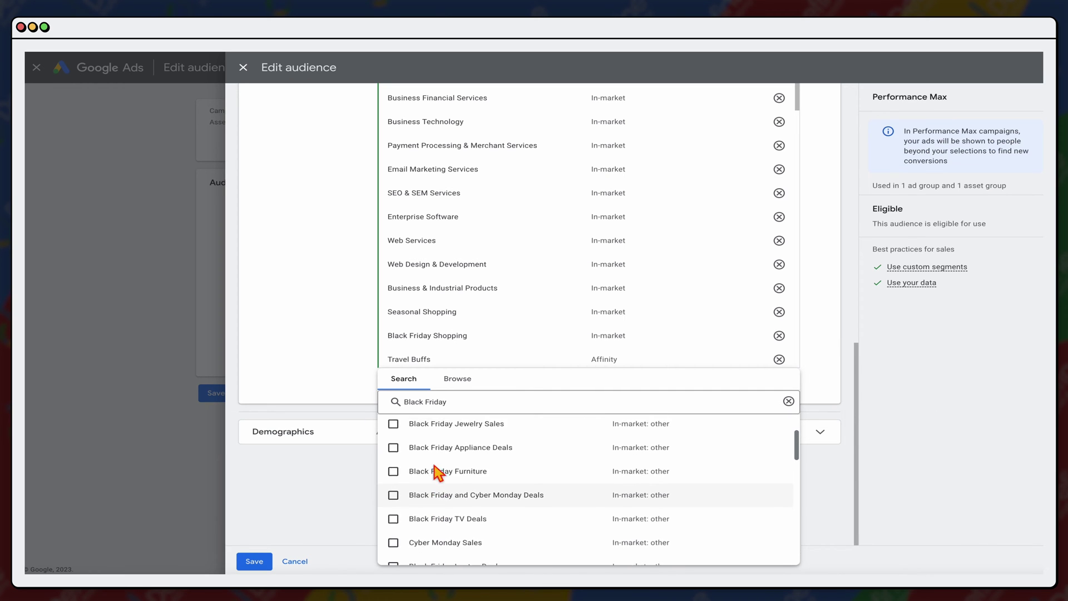
{"action": "left_click", "coordinate": [292, 517]}
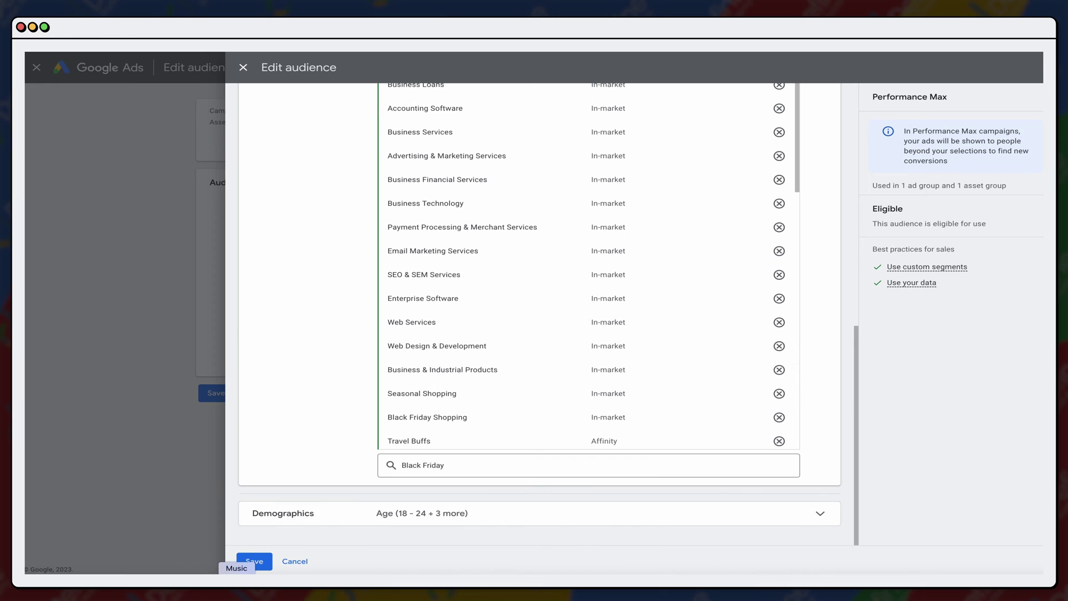
Save the changes to the existing SHOPtimised audience
{"action": "left_click", "coordinate": [254, 561]}
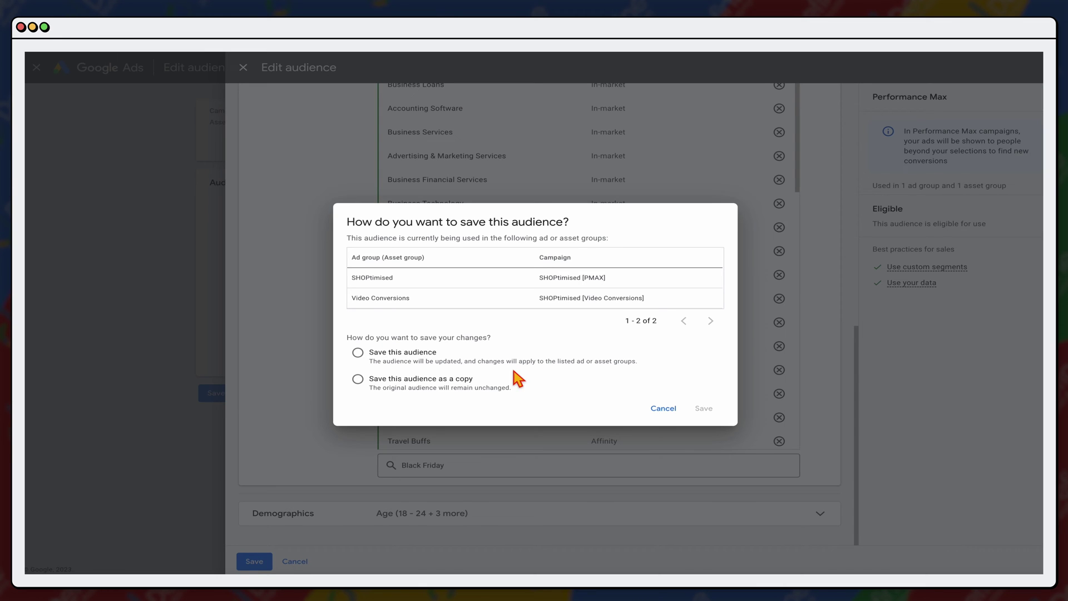
{"action": "left_click", "coordinate": [367, 360]}
{"action": "left_click", "coordinate": [709, 414]}
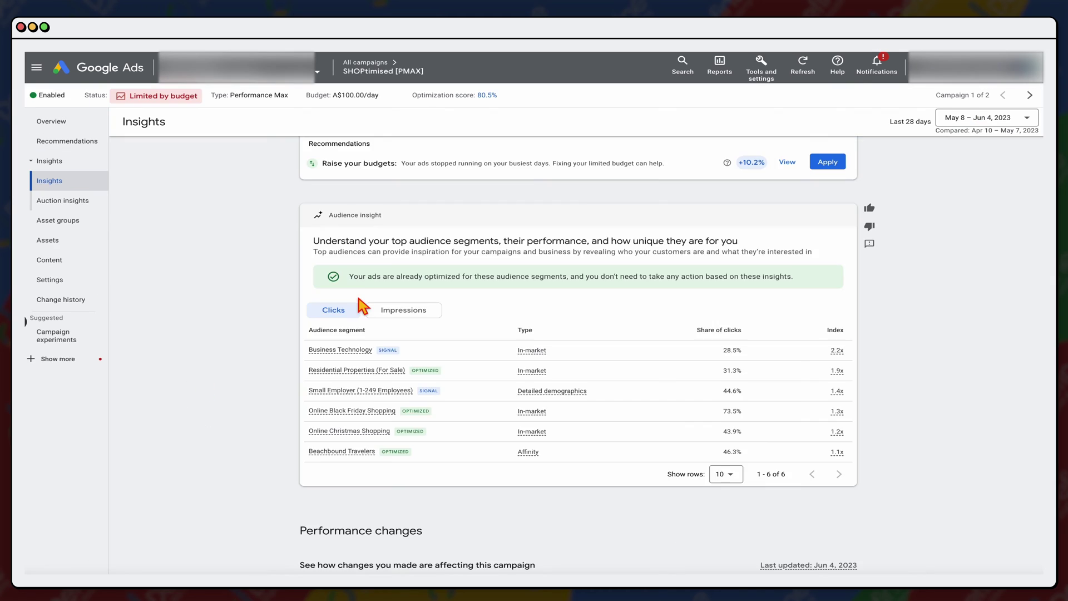
Scroll through Insights, then go to the Asset groups page showing the SHOPtimised asset group
{"action": "scroll", "coordinate": [359, 298], "scroll_direction": "up", "scroll_amount": 10}
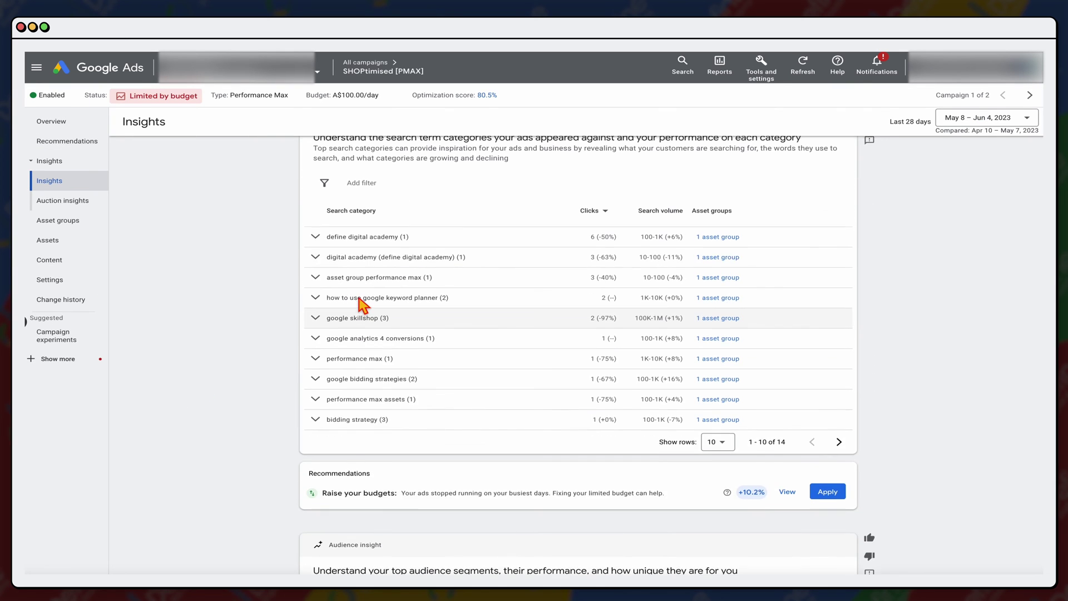
{"action": "scroll", "coordinate": [359, 298], "scroll_direction": "up", "scroll_amount": 3}
{"action": "scroll", "coordinate": [358, 303], "scroll_direction": "down", "scroll_amount": 6}
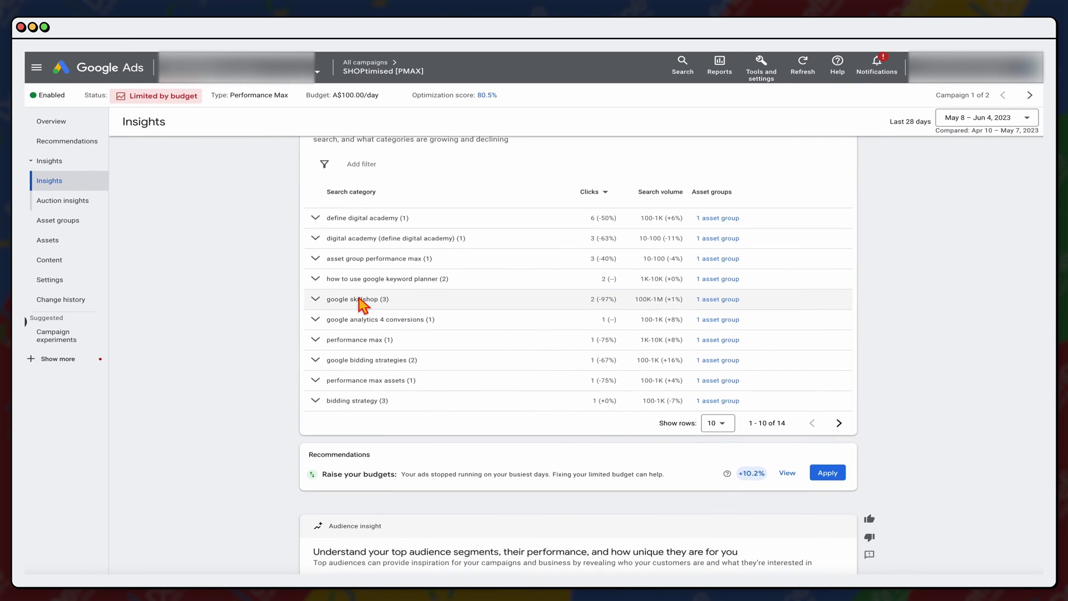
{"action": "scroll", "coordinate": [360, 303], "scroll_direction": "down", "scroll_amount": 3}
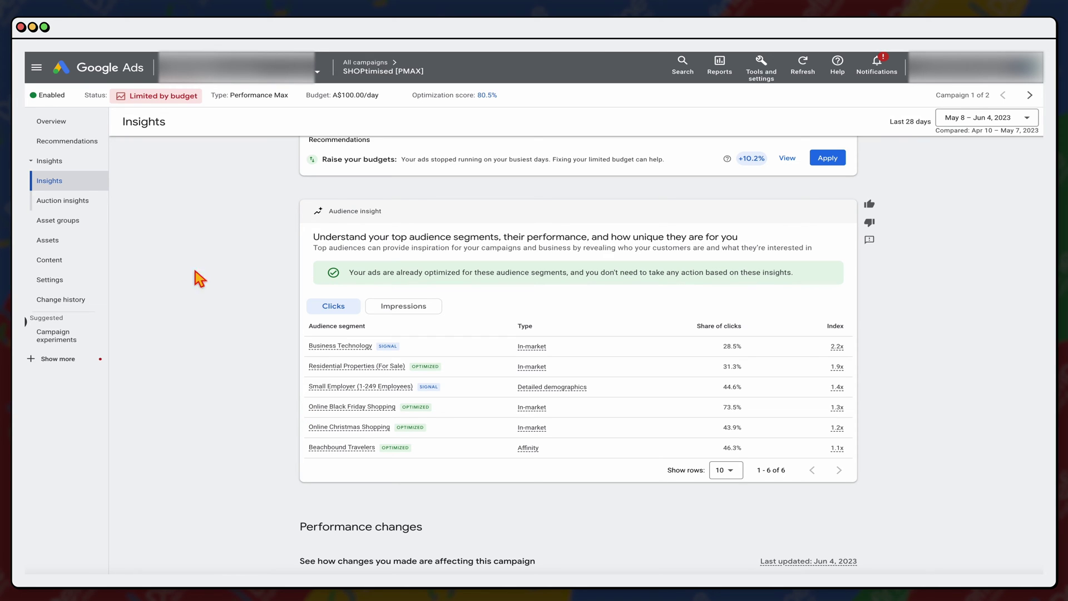
{"action": "left_click", "coordinate": [65, 231]}
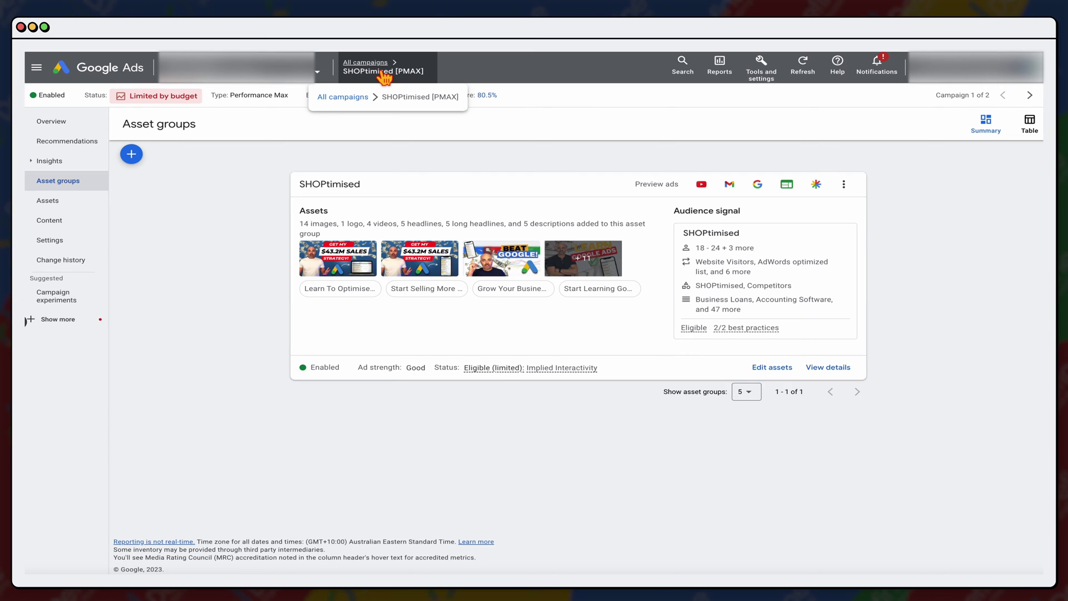
{"action": "left_click", "coordinate": [786, 374]}
Check each SHOPtimised asset's performance rating, then open the group in the Edit assets editor
{"action": "left_click", "coordinate": [842, 370]}
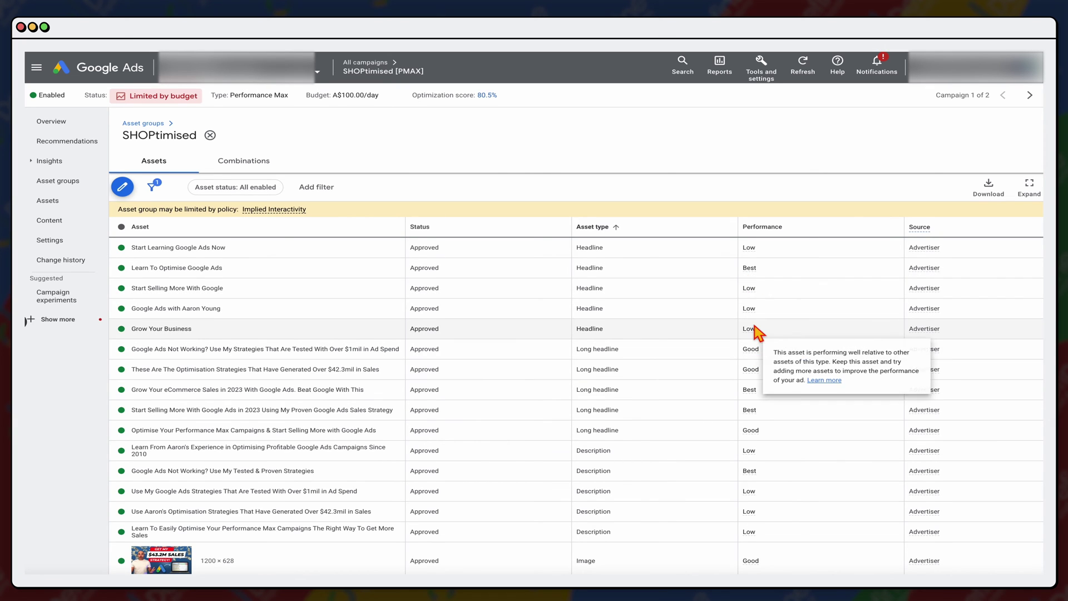
{"action": "scroll", "coordinate": [757, 333], "scroll_direction": "down", "scroll_amount": 1}
{"action": "scroll", "coordinate": [757, 332], "scroll_direction": "up", "scroll_amount": 1}
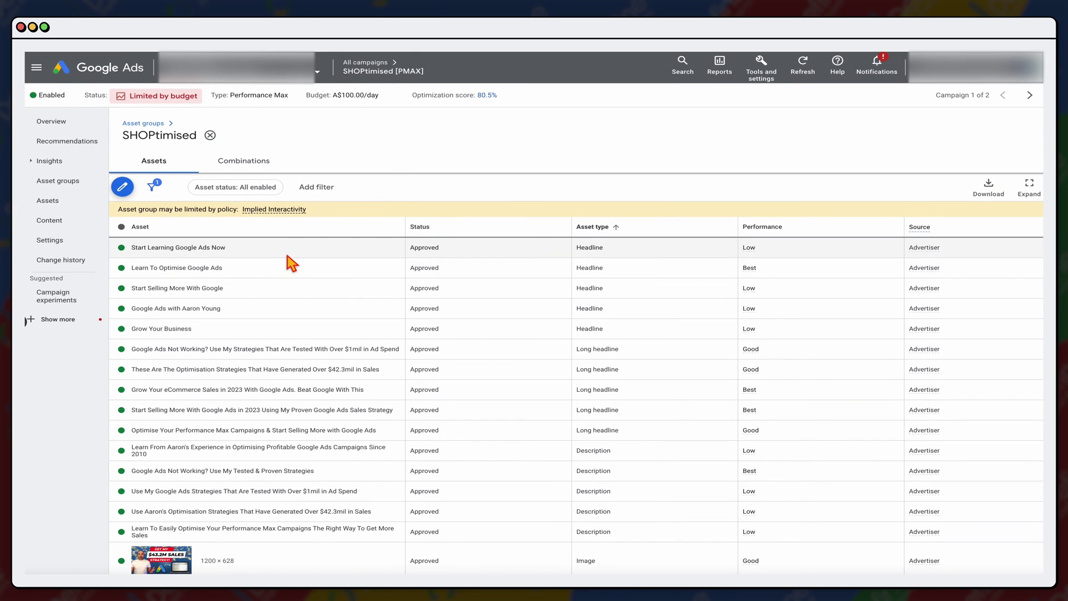
{"action": "scroll", "coordinate": [422, 379], "scroll_direction": "down", "scroll_amount": 10}
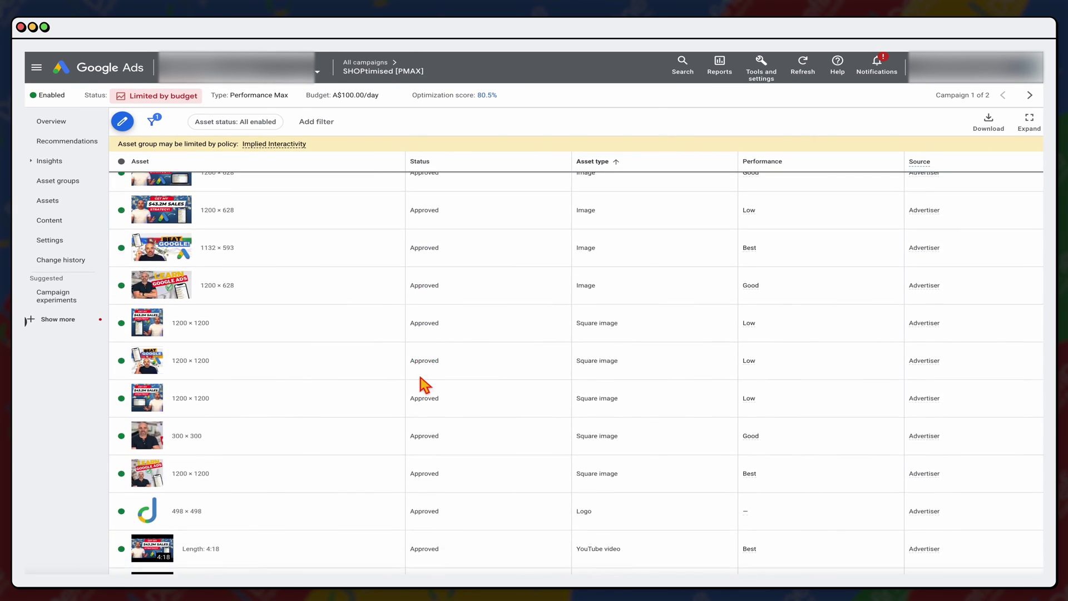
{"action": "scroll", "coordinate": [421, 384], "scroll_direction": "up", "scroll_amount": 10}
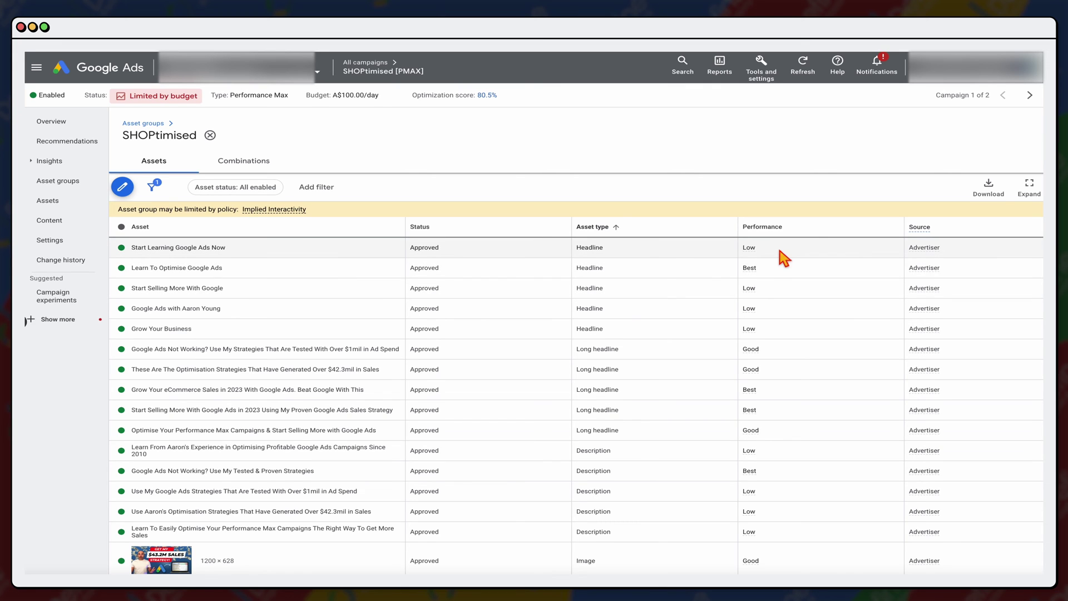
{"action": "mouse_move", "coordinate": [758, 260]}
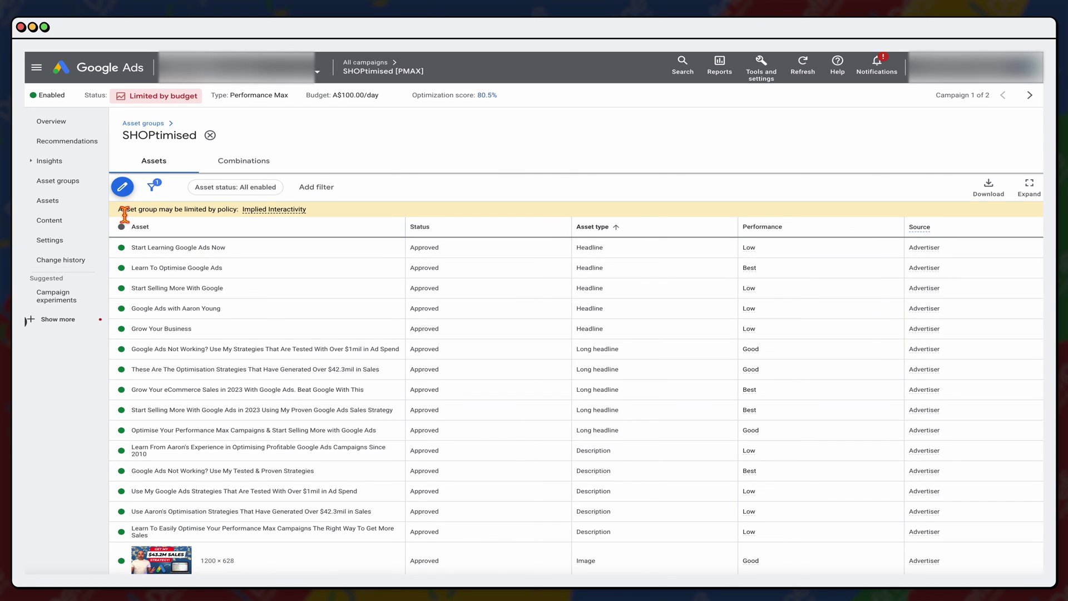
{"action": "left_click", "coordinate": [123, 187]}
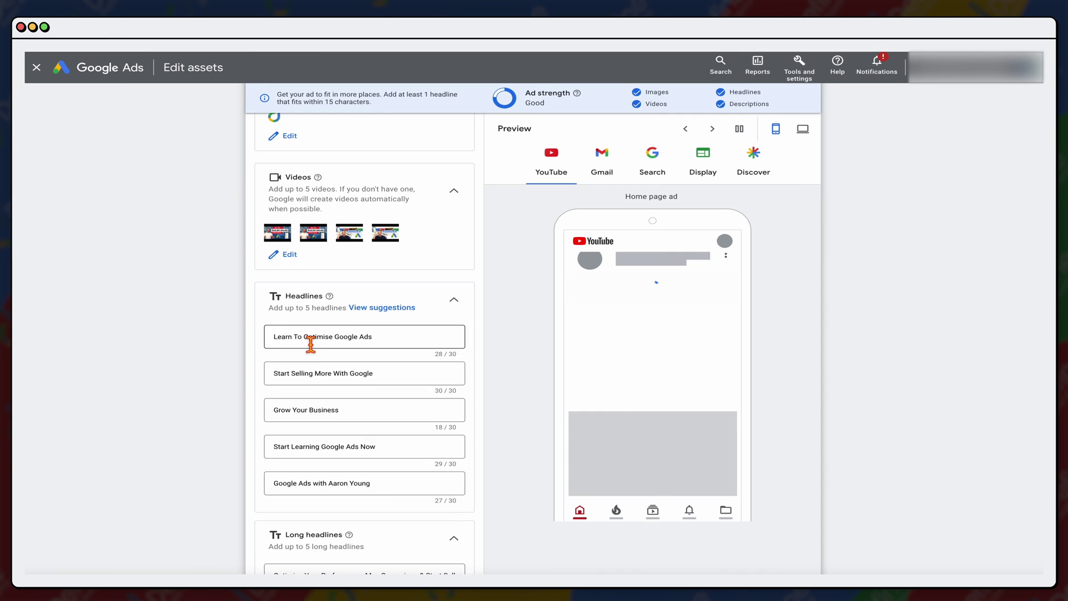
Swap the first headline for the suggested 'Get Instant Access' and save the asset group
{"action": "triple_click", "coordinate": [321, 383]}
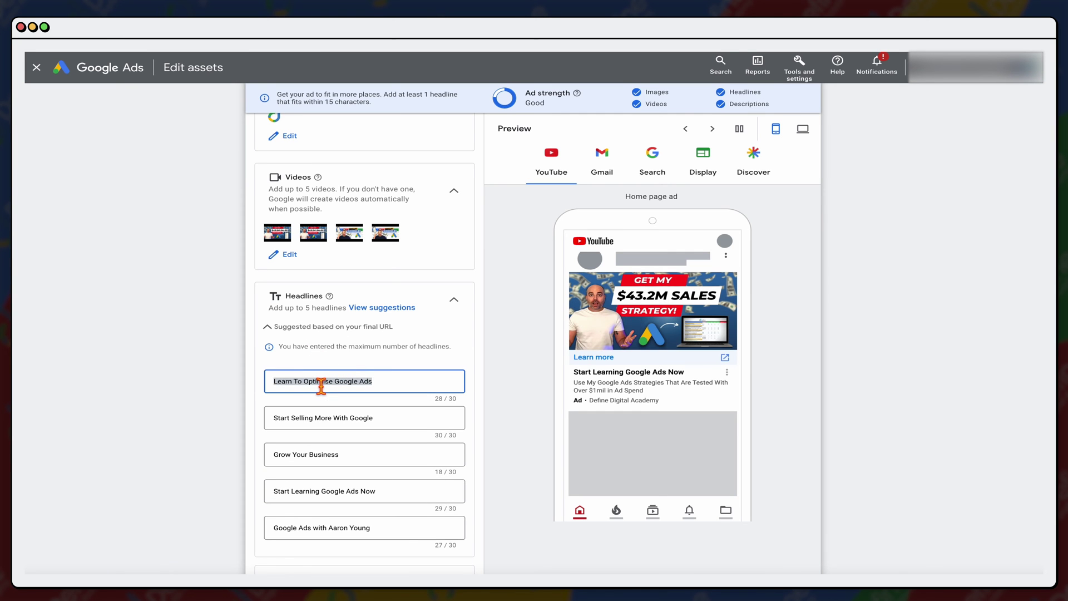
{"action": "key", "text": "BackSpace"}
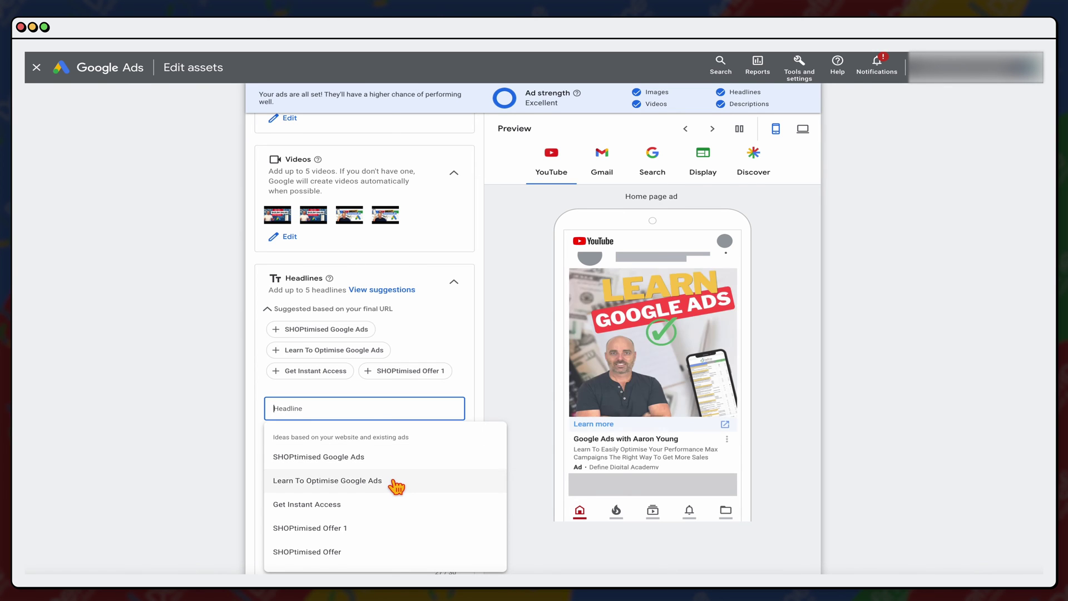
{"action": "left_click", "coordinate": [379, 504]}
{"action": "scroll", "coordinate": [382, 501], "scroll_direction": "down", "scroll_amount": 1}
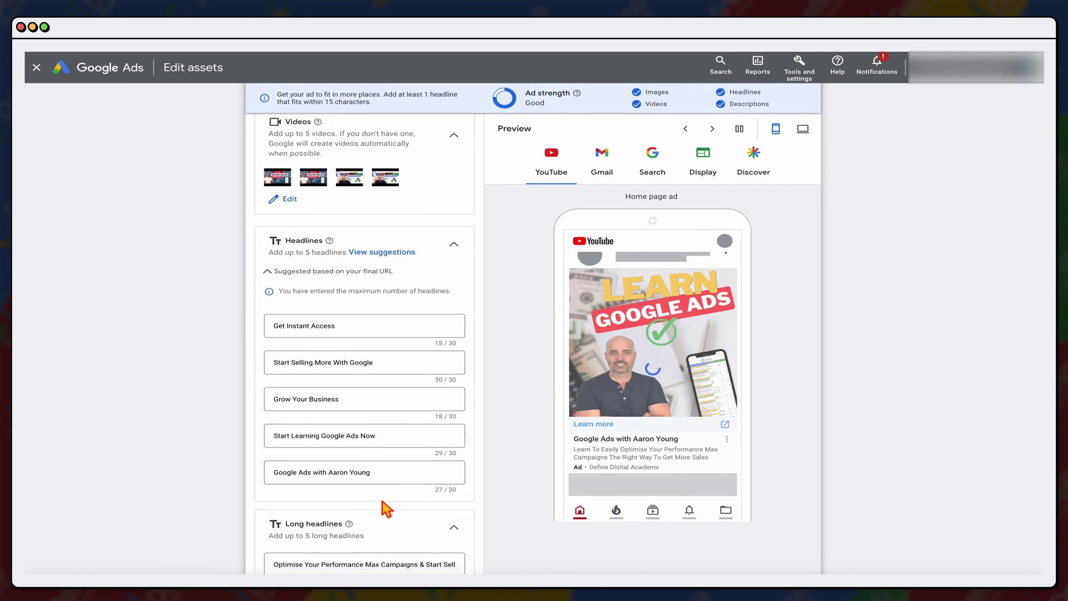
{"action": "scroll", "coordinate": [382, 500], "scroll_direction": "down", "scroll_amount": 20}
{"action": "left_click", "coordinate": [266, 537]}
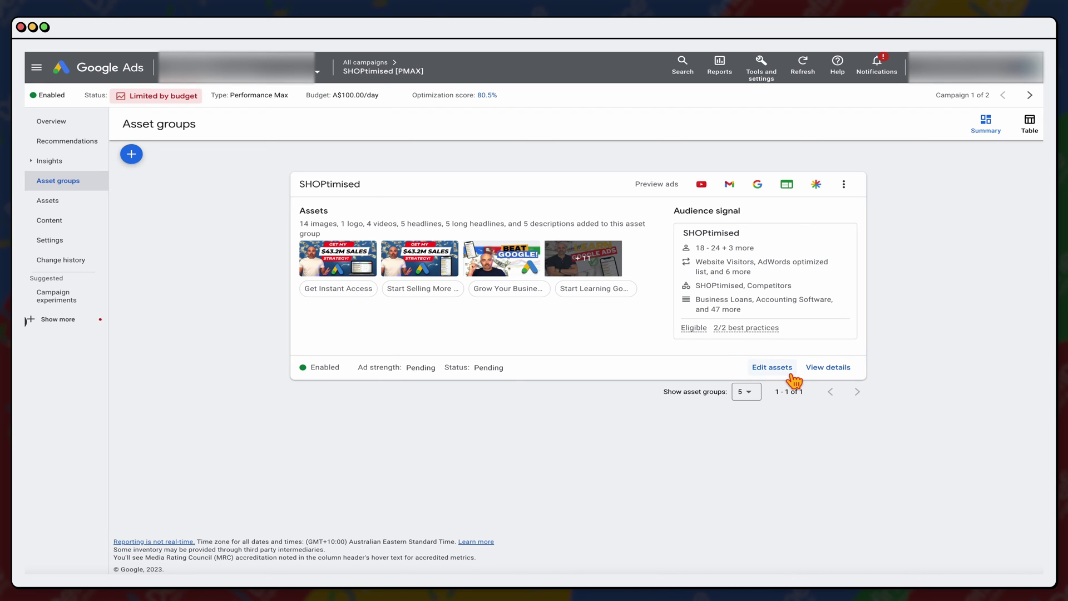
View the SHOPtimised asset list and confirm Get Instant Access shows Under review
{"action": "left_click", "coordinate": [840, 368]}
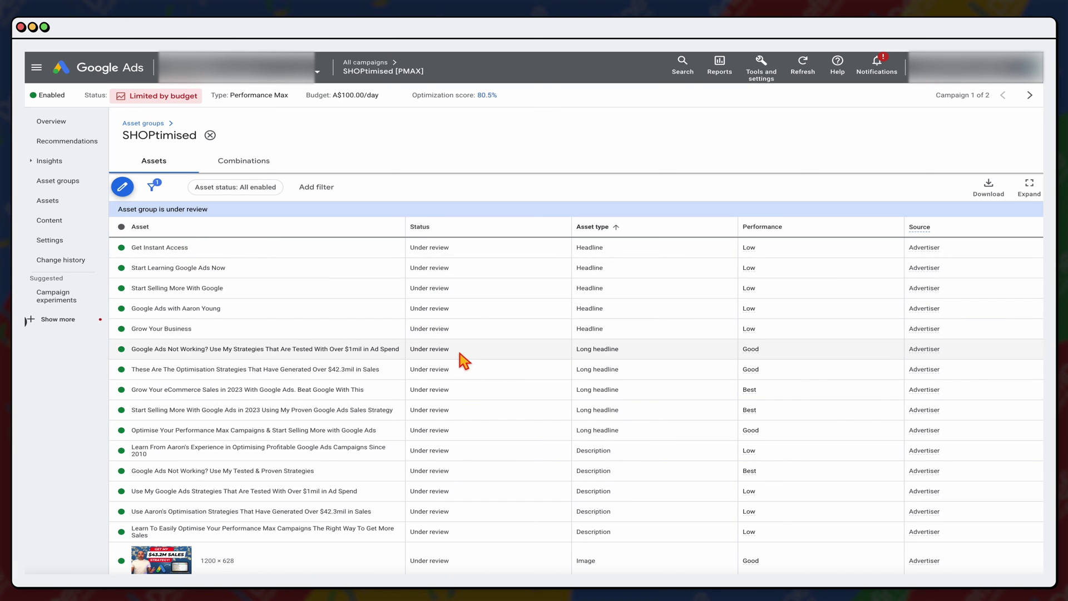
{"action": "scroll", "coordinate": [452, 410], "scroll_direction": "down", "scroll_amount": 3}
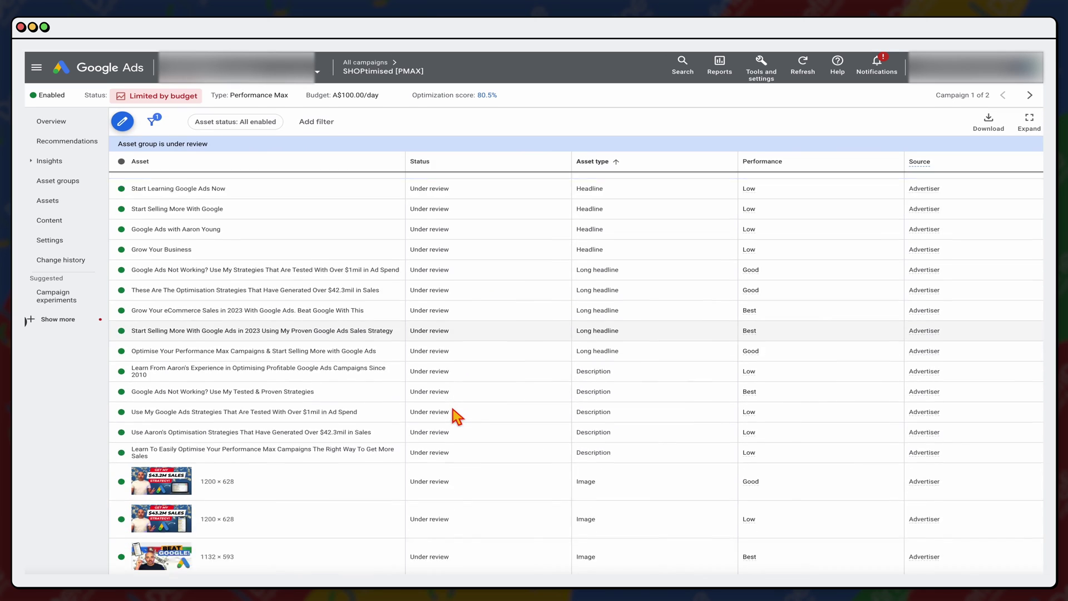
{"action": "scroll", "coordinate": [454, 412], "scroll_direction": "up", "scroll_amount": 3}
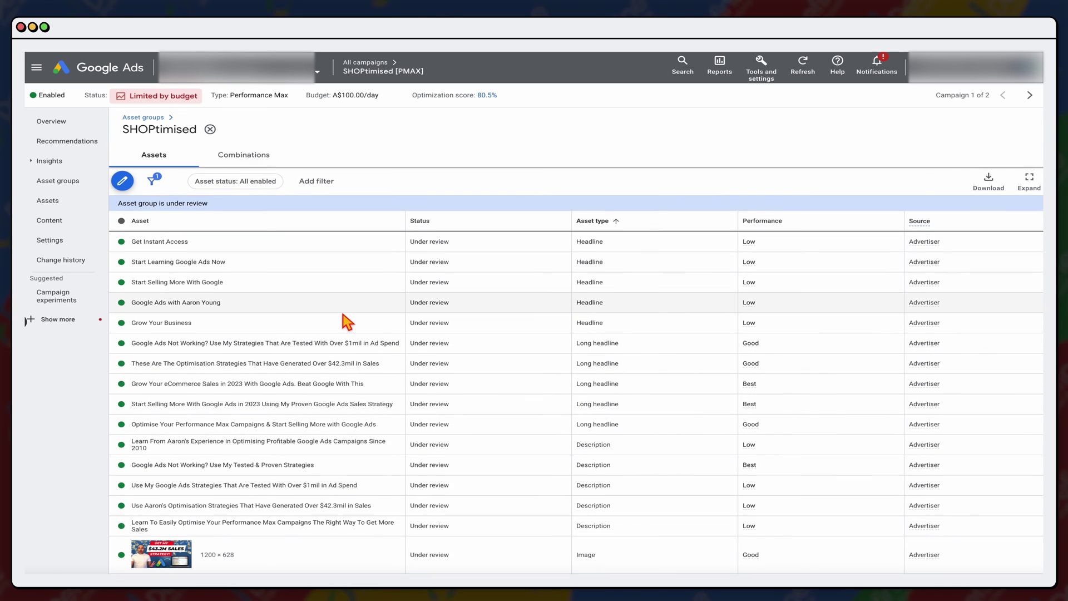